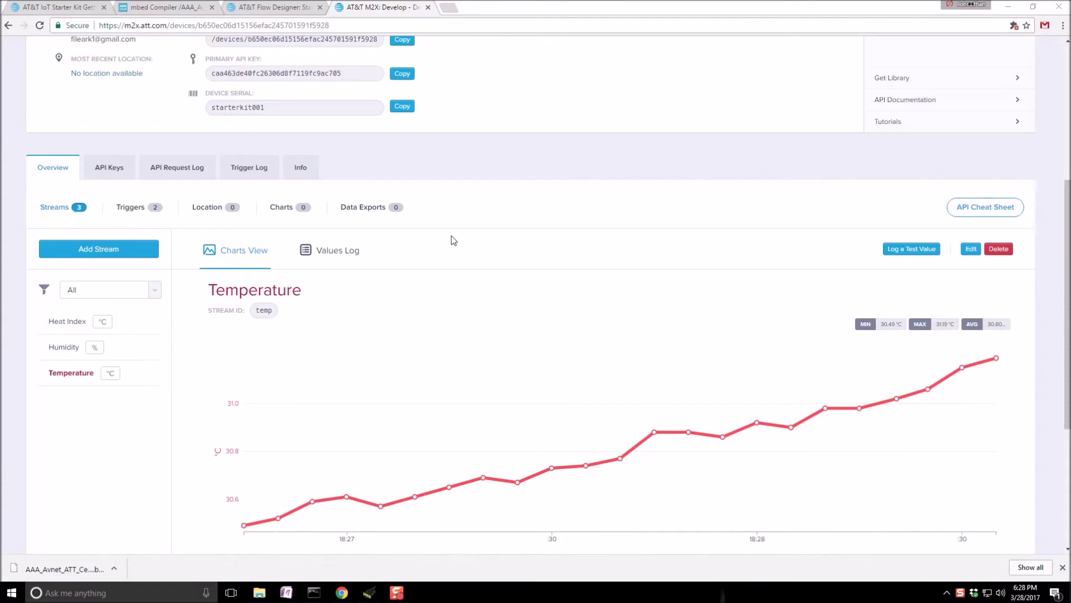
{"action": "scroll", "coordinate": [451, 240], "scroll_direction": "down", "scroll_amount": 1}
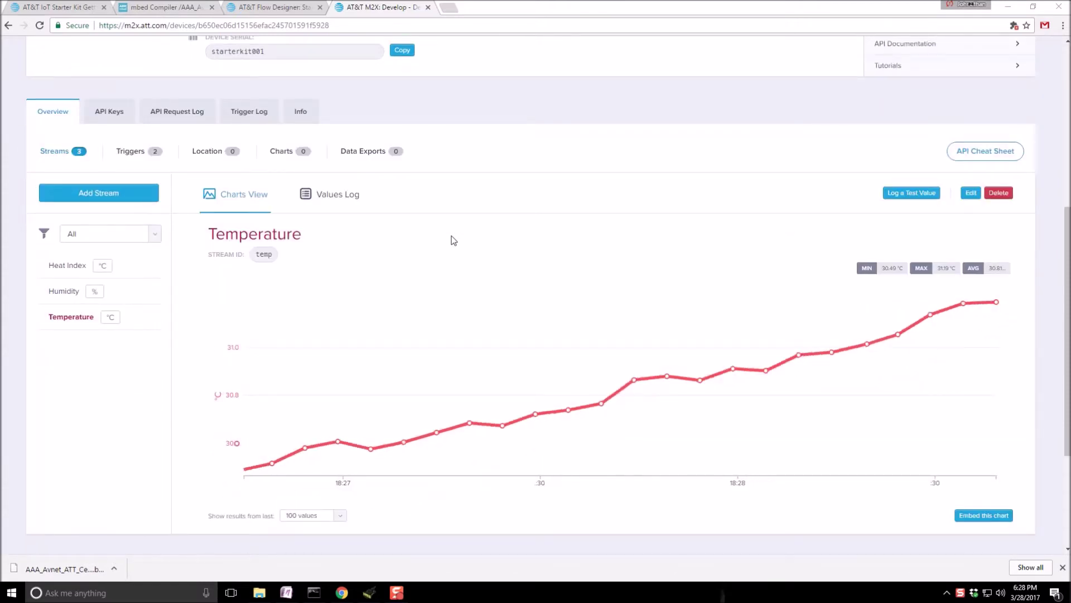
{"action": "scroll", "coordinate": [459, 241], "scroll_direction": "up", "scroll_amount": 2}
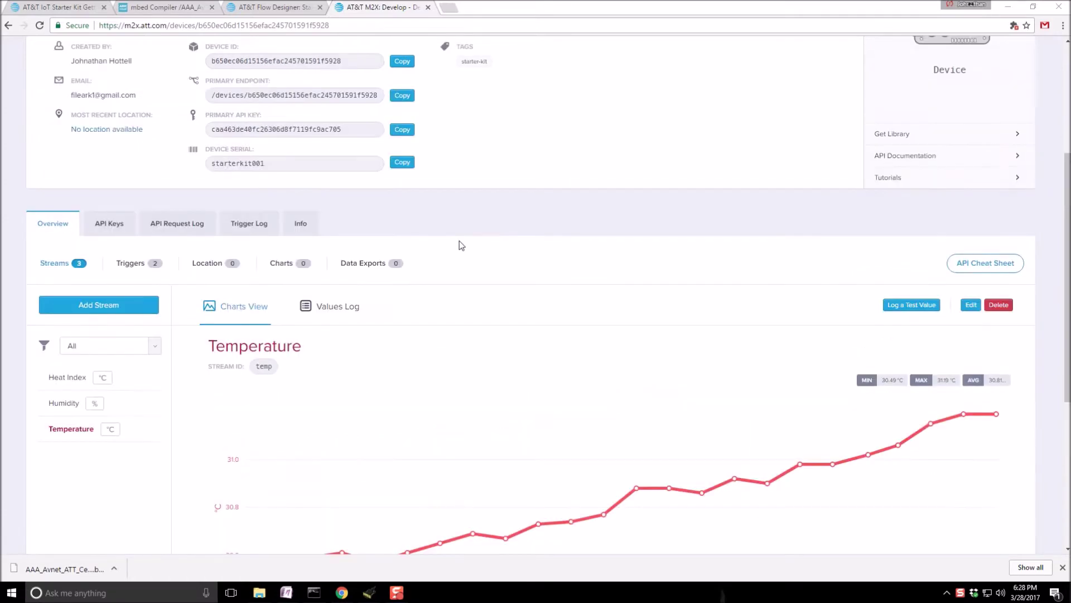
{"action": "scroll", "coordinate": [459, 240], "scroll_direction": "up", "scroll_amount": 1}
{"action": "scroll", "coordinate": [454, 249], "scroll_direction": "up", "scroll_amount": 2}
{"action": "scroll", "coordinate": [454, 254], "scroll_direction": "up", "scroll_amount": 1}
{"action": "scroll", "coordinate": [455, 255], "scroll_direction": "down", "scroll_amount": 3}
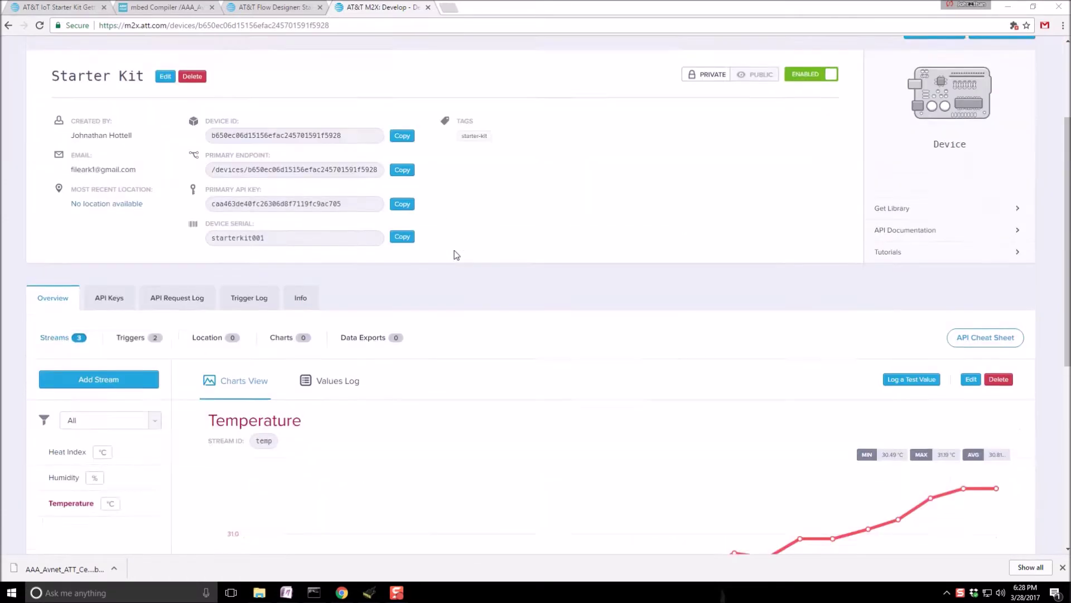
{"action": "scroll", "coordinate": [454, 254], "scroll_direction": "down", "scroll_amount": 2}
{"action": "scroll", "coordinate": [454, 254], "scroll_direction": "down", "scroll_amount": 2}
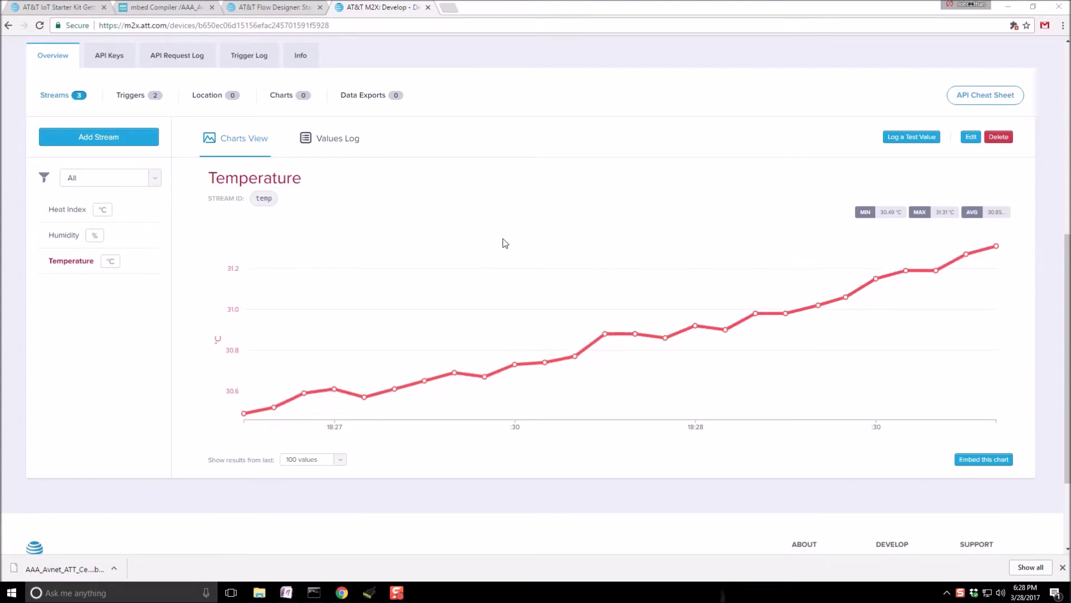
- Move from the mbed Compiler page to the AT&T Flow Designer starter kit flow
{"action": "left_click", "coordinate": [153, 9]}
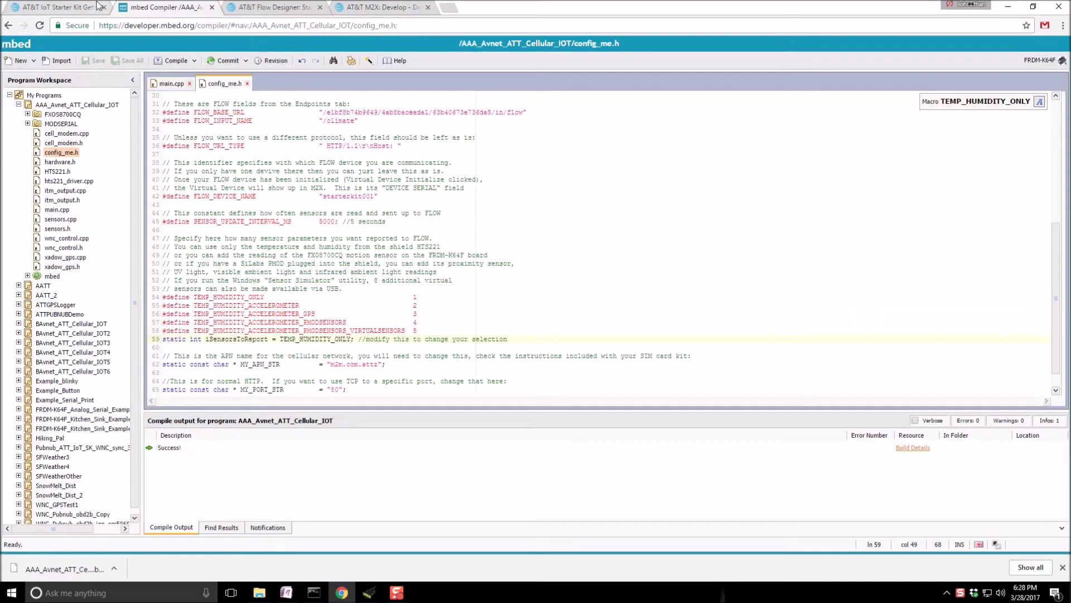
{"action": "left_click", "coordinate": [253, 9]}
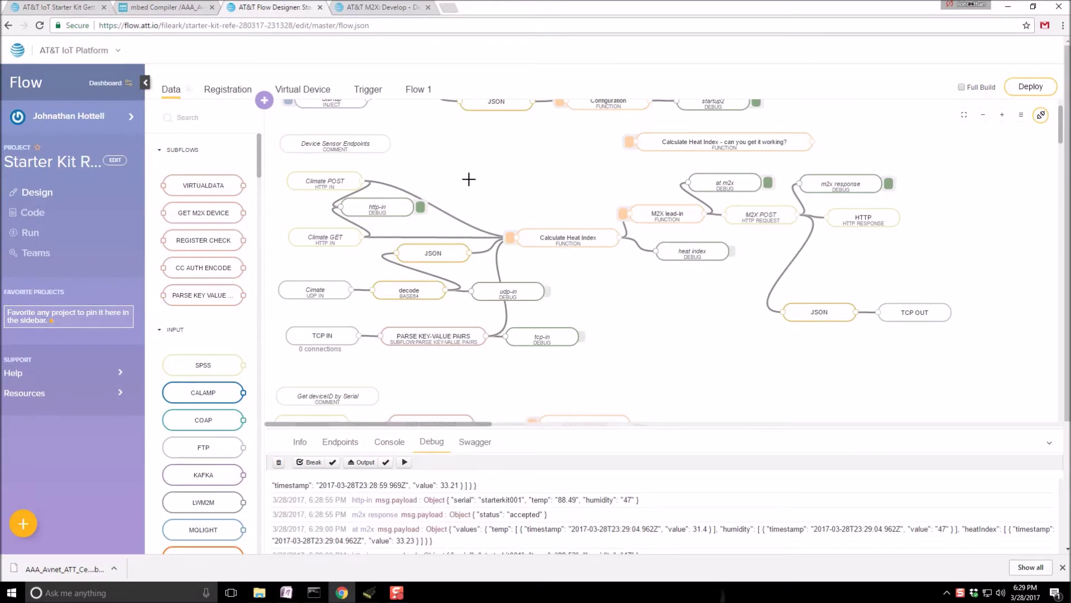
{"action": "scroll", "coordinate": [469, 178], "scroll_direction": "up", "scroll_amount": 2}
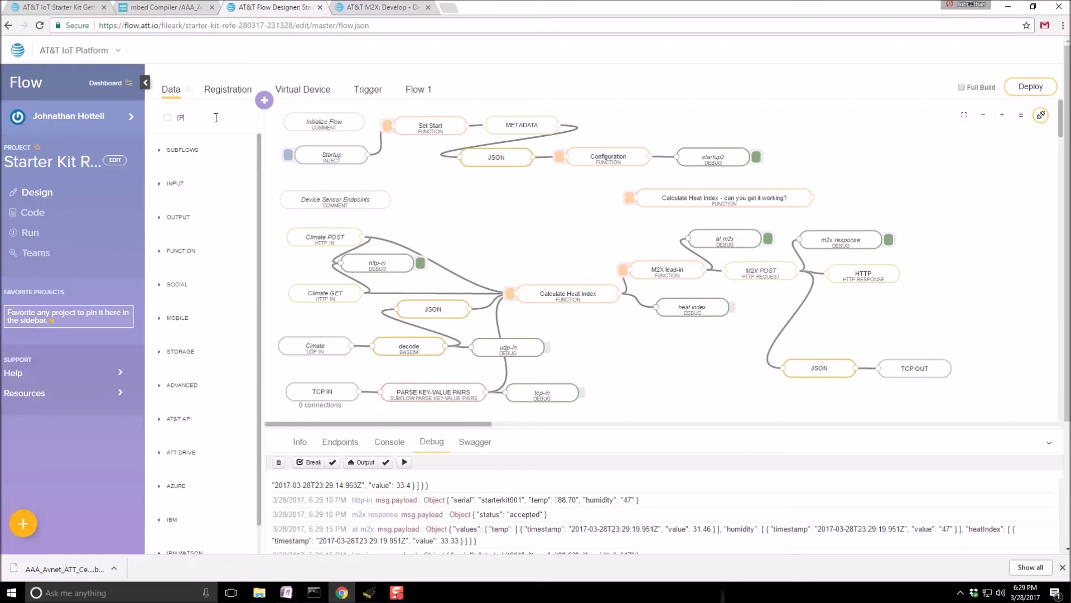
{"action": "type", "text": "Pub"}
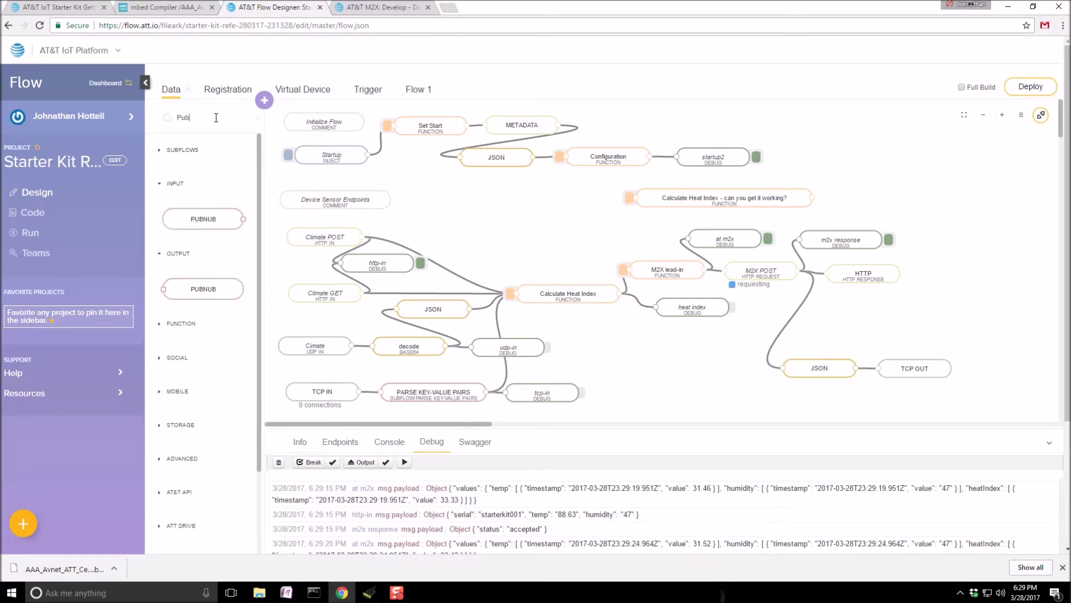
- Place a PubNub out node beside the M2X nodes and review the M2X lead-in code
{"action": "left_click_drag", "start_coordinate": [200, 285], "coordinate": [869, 315]}
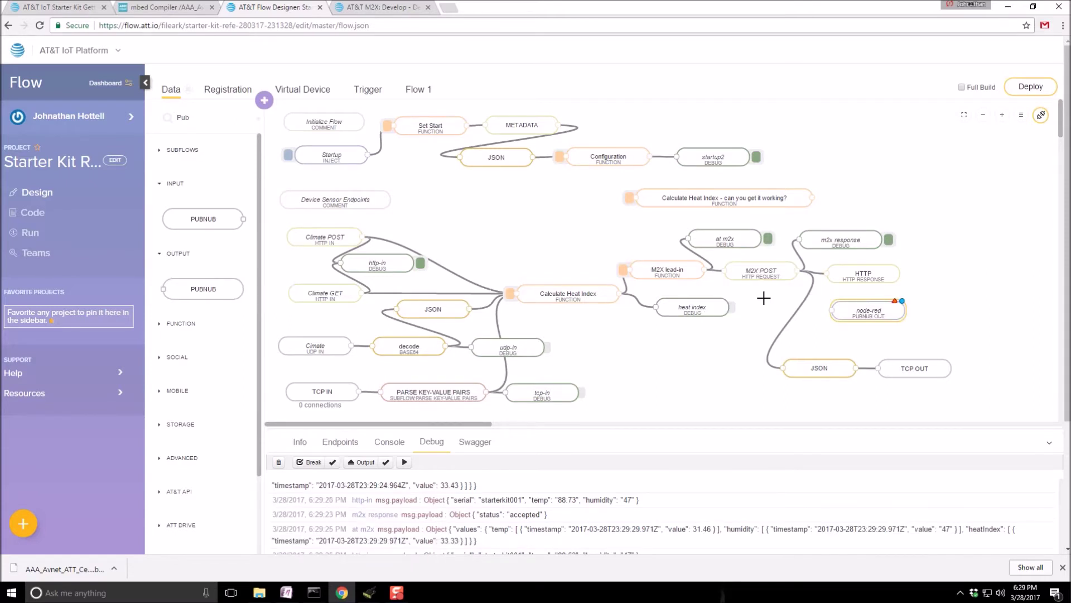
{"action": "left_click_drag", "start_coordinate": [869, 315], "coordinate": [762, 312]}
{"action": "left_click", "coordinate": [684, 273]}
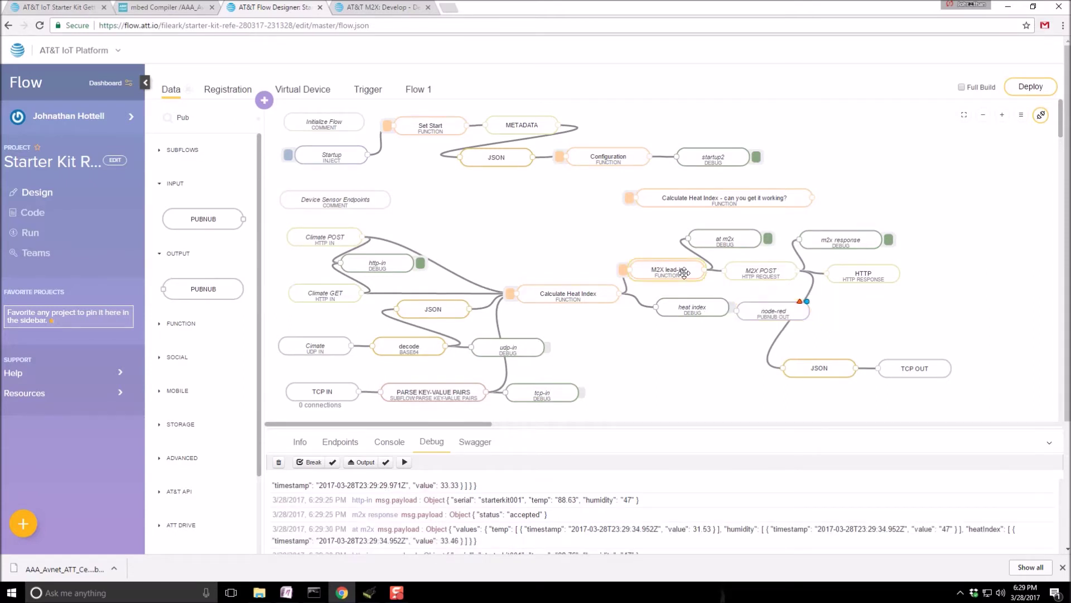
{"action": "double_click", "coordinate": [685, 273]}
{"action": "scroll", "coordinate": [491, 364], "scroll_direction": "down", "scroll_amount": 1}
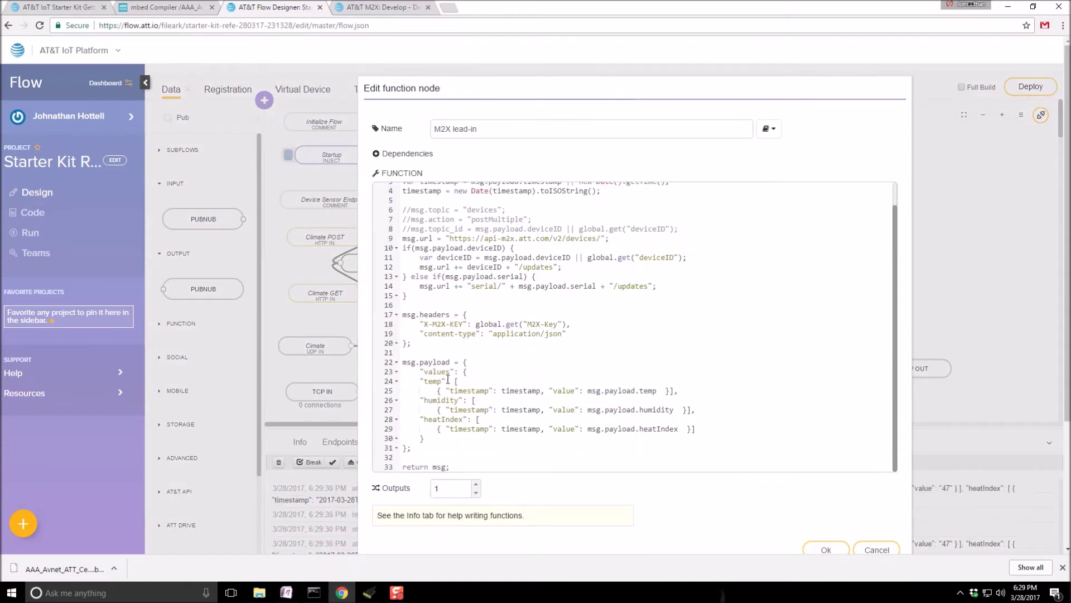
{"action": "mouse_move", "coordinate": [455, 382]}
{"action": "left_mouse_down"}
{"action": "mouse_move", "coordinate": [492, 421]}
{"action": "mouse_move", "coordinate": [488, 446]}
{"action": "left_mouse_up"}
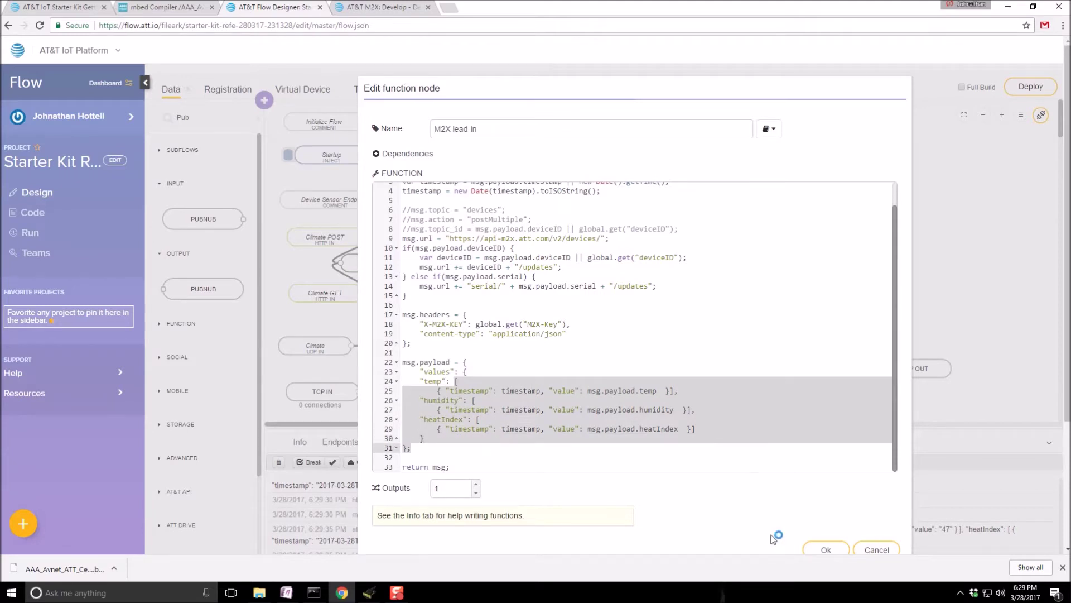
{"action": "left_click", "coordinate": [870, 550]}
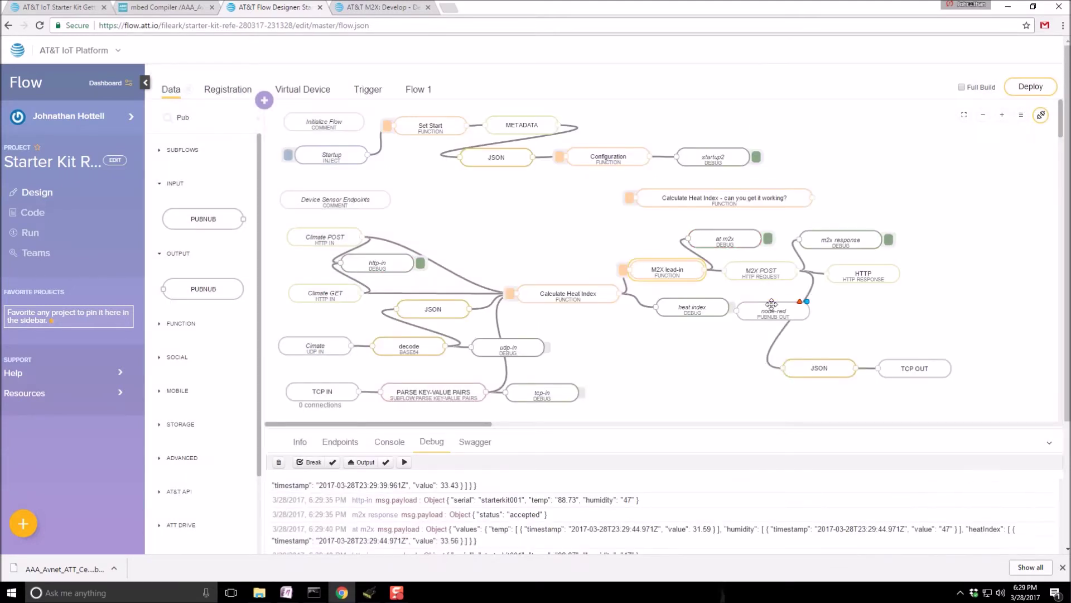
- Wire the M2X lead-in output into the repositioned PubNub out node
{"action": "left_click_drag", "start_coordinate": [766, 311], "coordinate": [863, 323]}
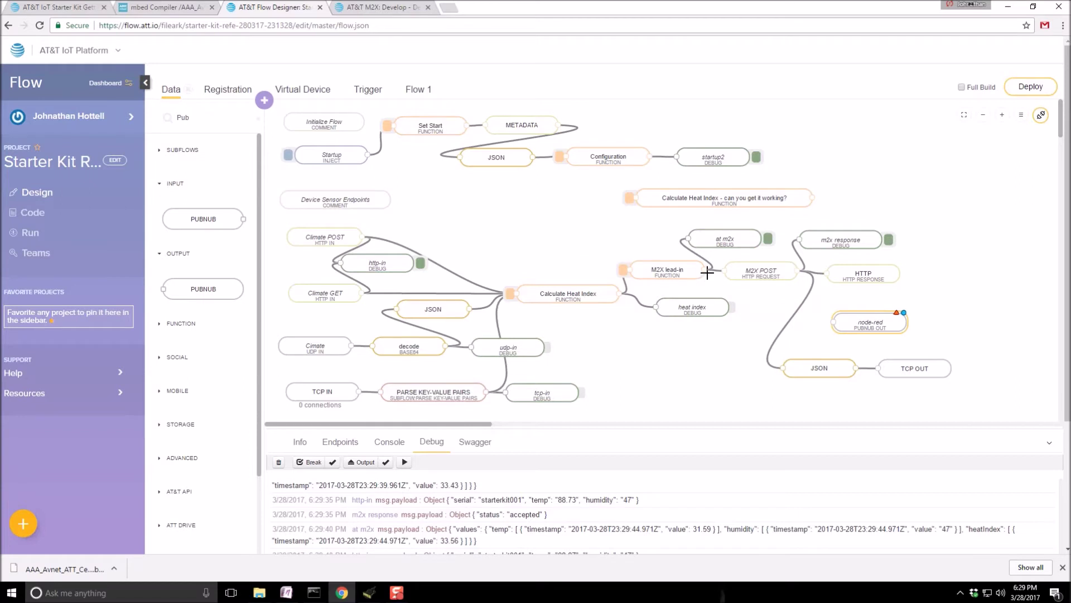
{"action": "left_click_drag", "start_coordinate": [705, 270], "coordinate": [835, 322]}
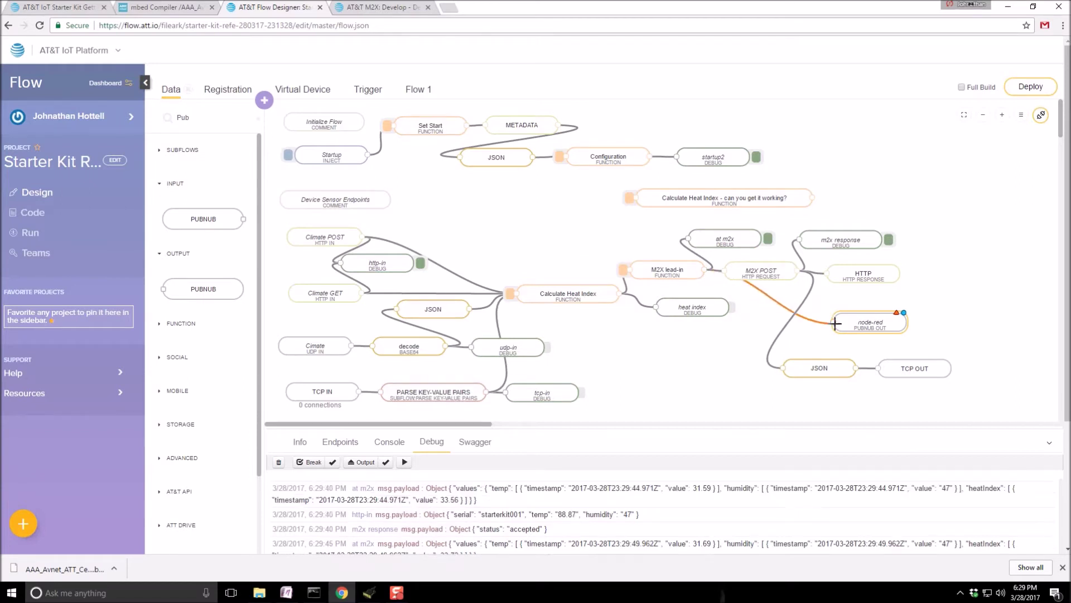
{"action": "left_click_drag", "start_coordinate": [835, 322], "coordinate": [836, 322]}
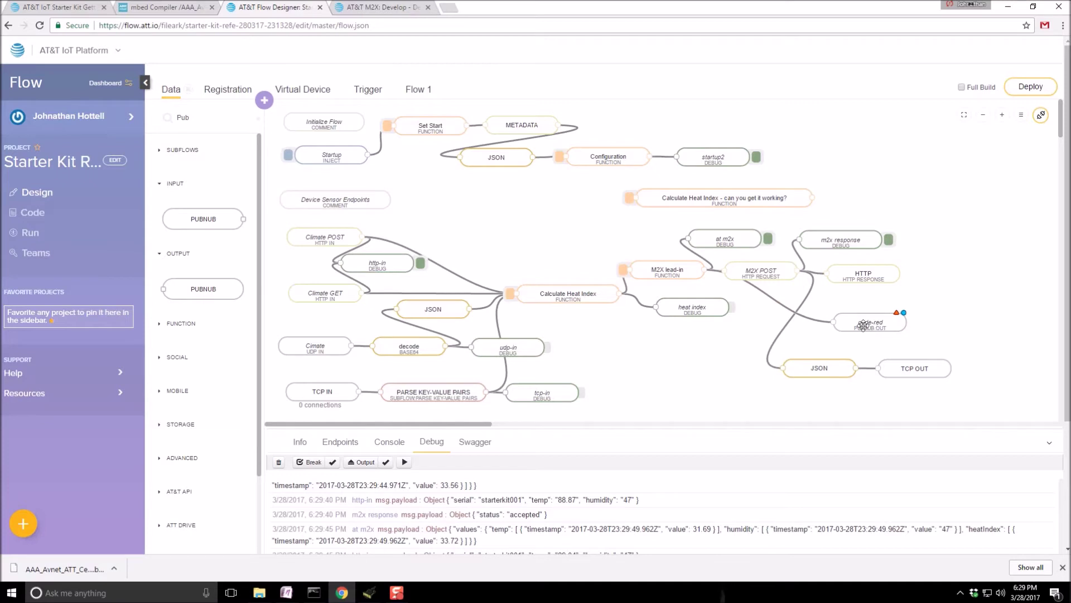
- Give the PubNub out node demo/demo keys and rename its channel from node-red to Testtt
{"action": "left_click", "coordinate": [869, 326]}
{"action": "double_click", "coordinate": [870, 326]}
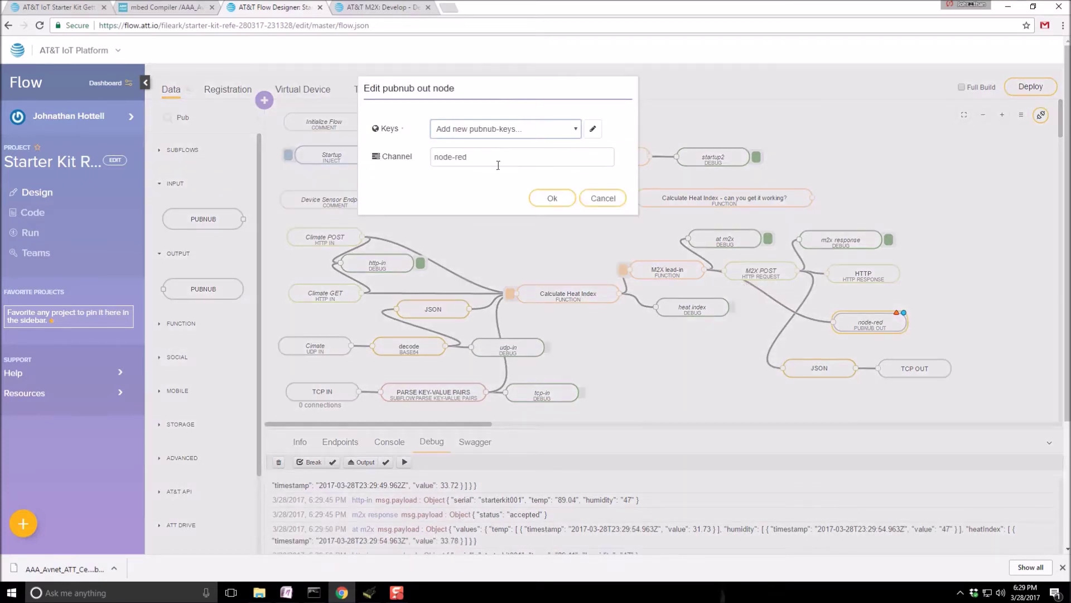
{"action": "left_click", "coordinate": [590, 129]}
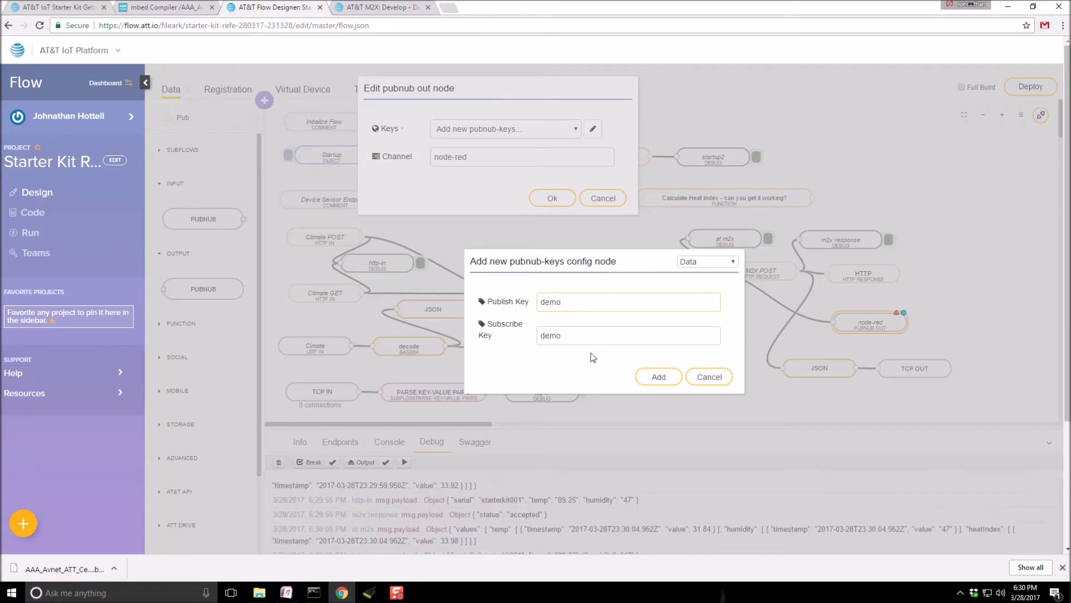
{"action": "left_click", "coordinate": [658, 378]}
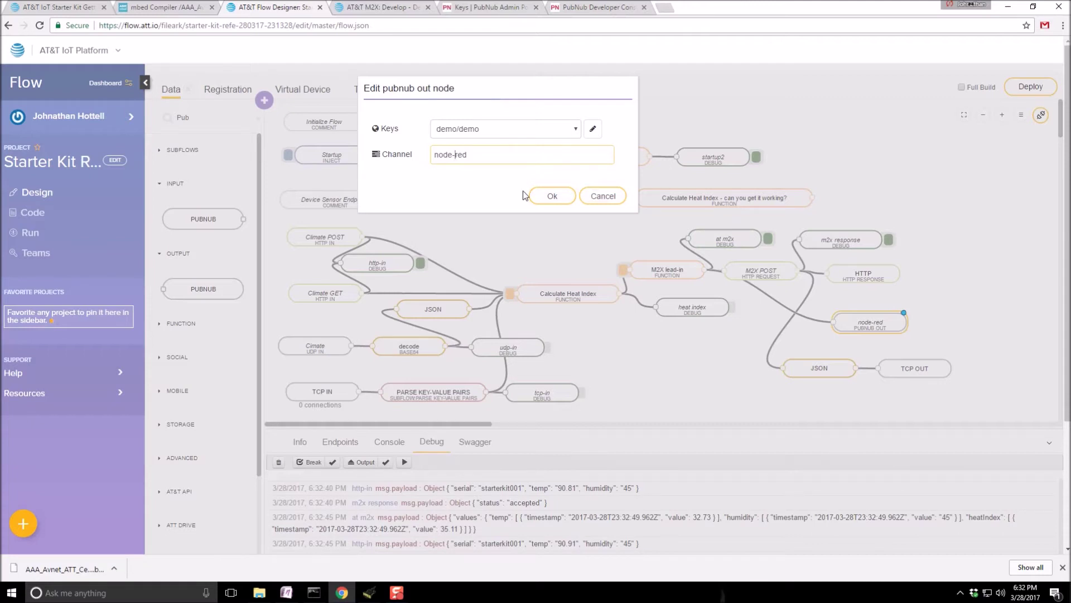
{"action": "left_click_drag", "start_coordinate": [483, 158], "coordinate": [402, 153]}
{"action": "type", "text": "Testtt"}
{"action": "key", "text": "ctrl+a"}
{"action": "left_click", "coordinate": [563, 196]}
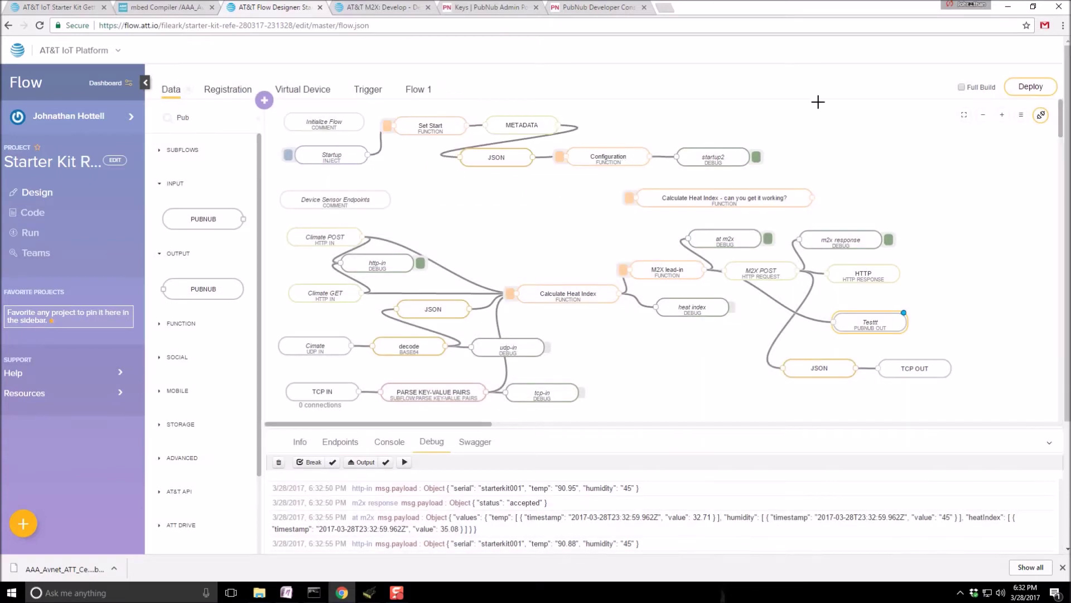
- Deploy the updated flow and switch to the PubNub website
{"action": "left_click", "coordinate": [1022, 99]}
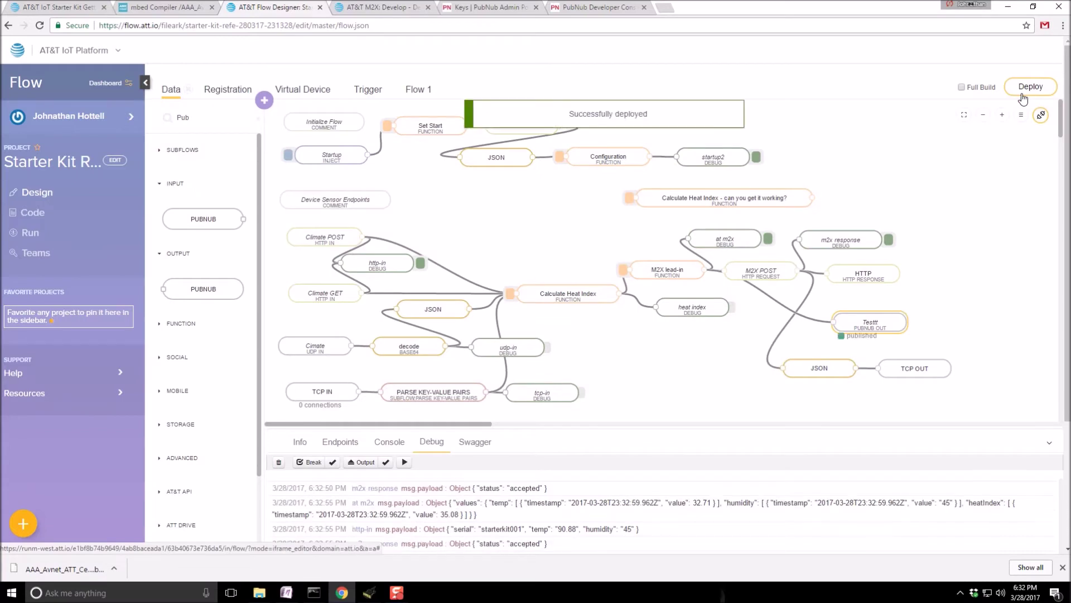
{"action": "left_click", "coordinate": [590, 8]}
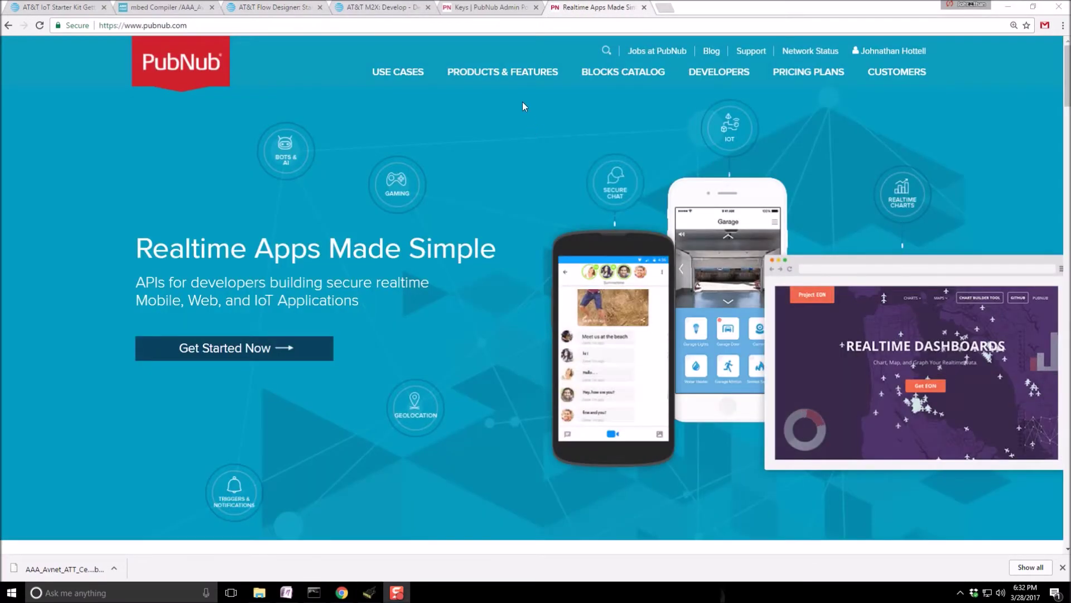
{"action": "mouse_move", "coordinate": [719, 72]}
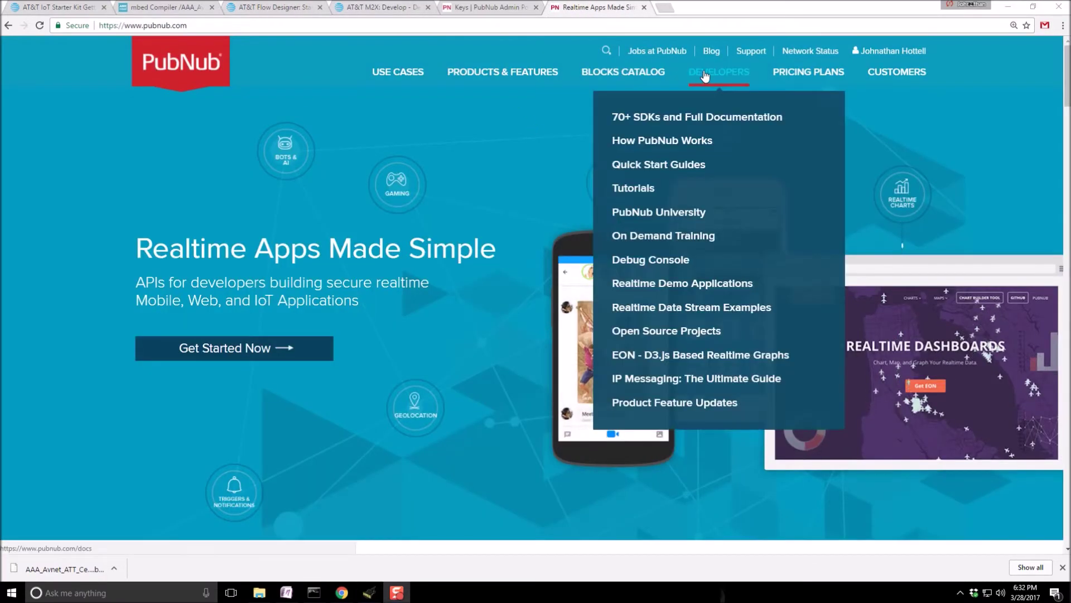
- In the PubNub Debug Console, unsubscribe from my_channel and subscribe to Testtt
{"action": "left_click", "coordinate": [653, 261]}
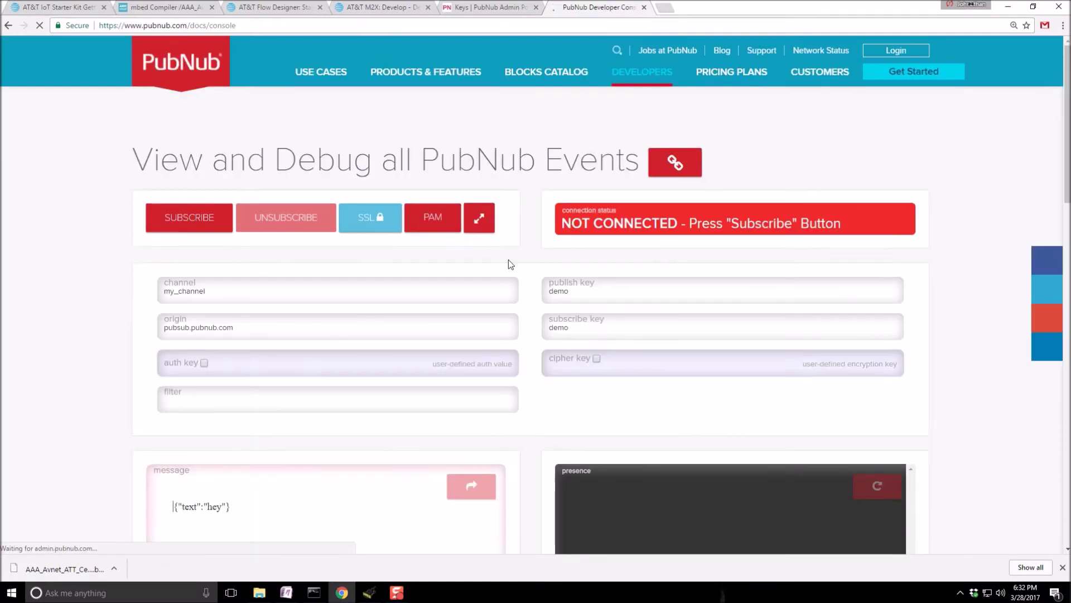
{"action": "scroll", "coordinate": [328, 308], "scroll_direction": "down", "scroll_amount": 2}
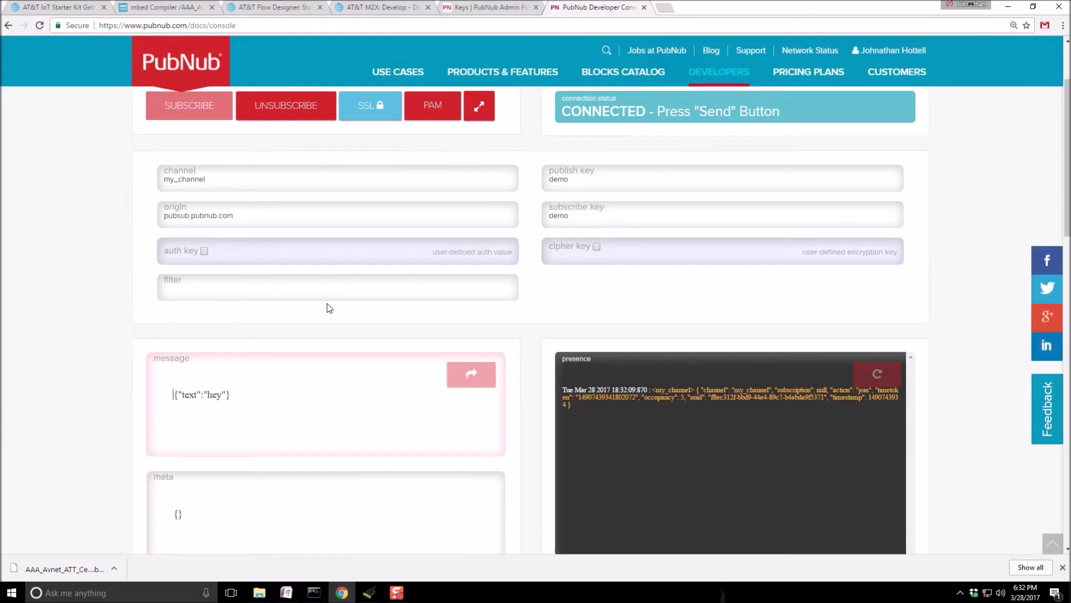
{"action": "scroll", "coordinate": [327, 308], "scroll_direction": "down", "scroll_amount": 1}
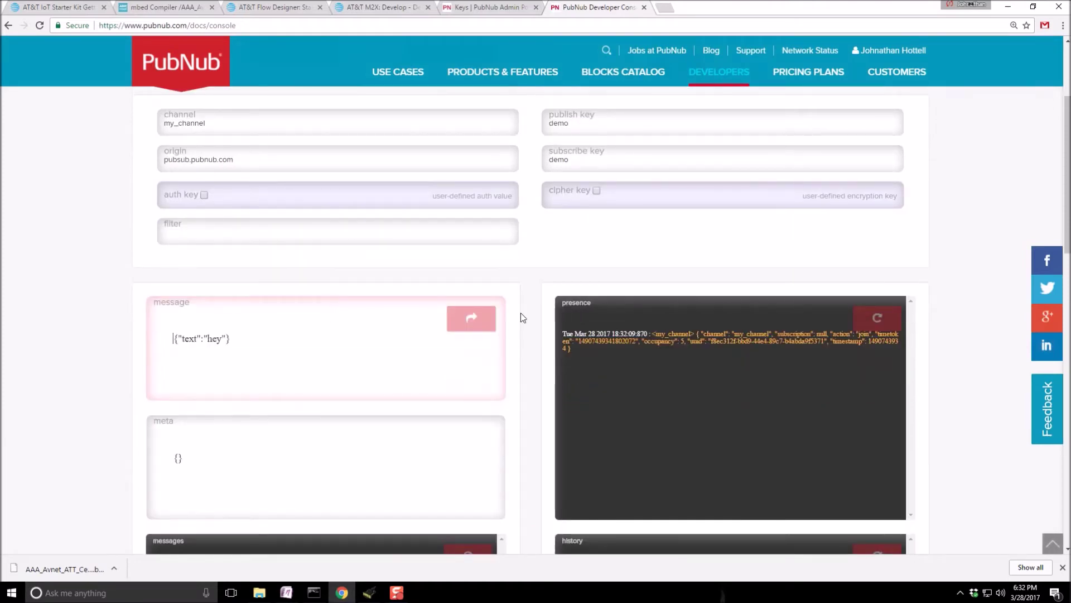
{"action": "scroll", "coordinate": [528, 310], "scroll_direction": "up", "scroll_amount": 2}
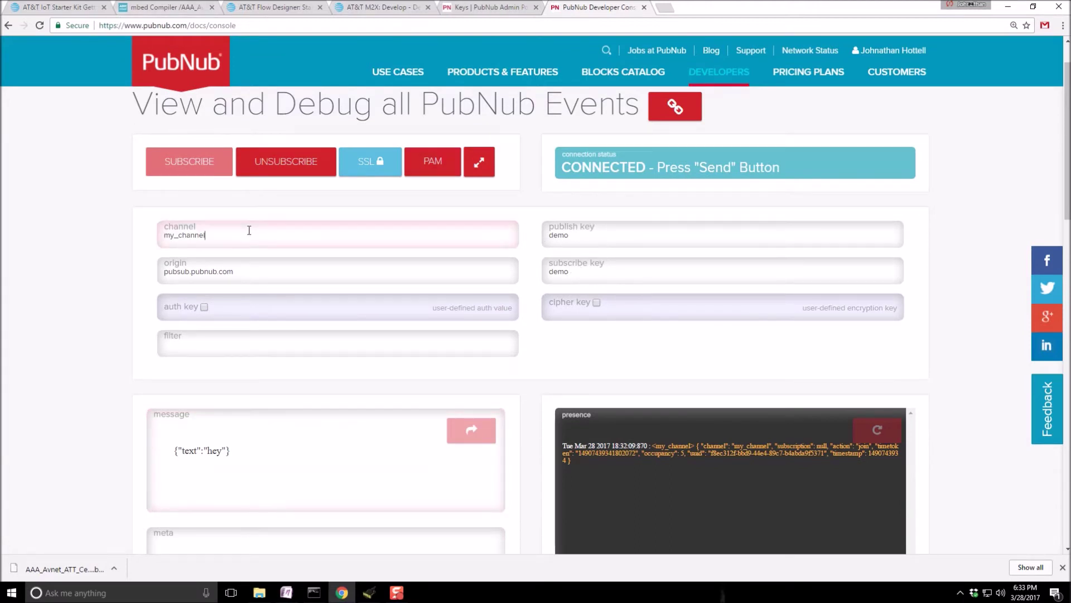
{"action": "left_click", "coordinate": [293, 172]}
{"action": "left_click_drag", "start_coordinate": [215, 239], "coordinate": [34, 243]}
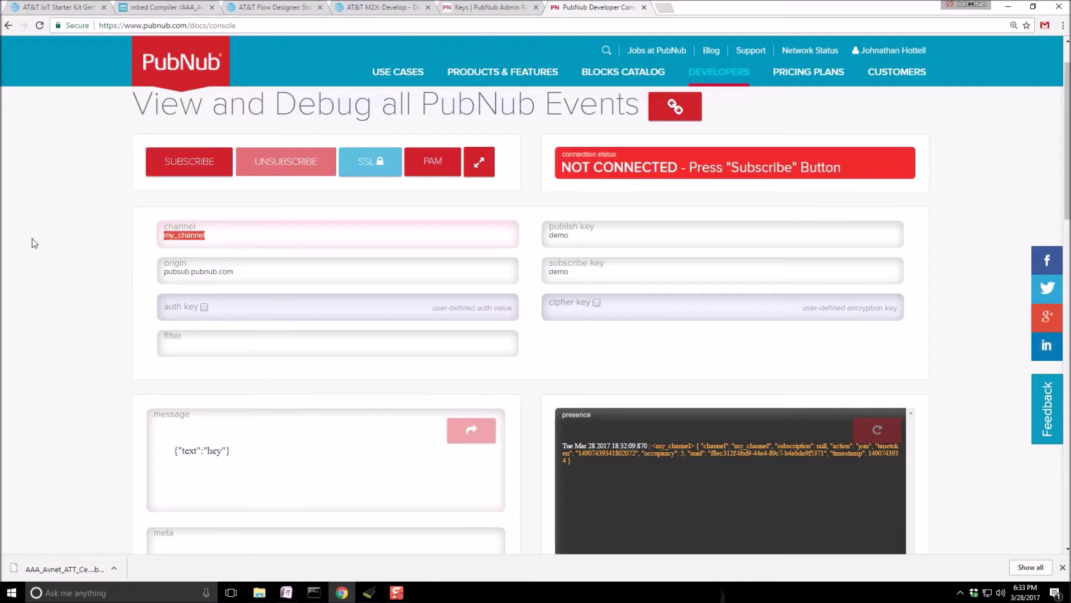
{"action": "type", "text": "Testtt"}
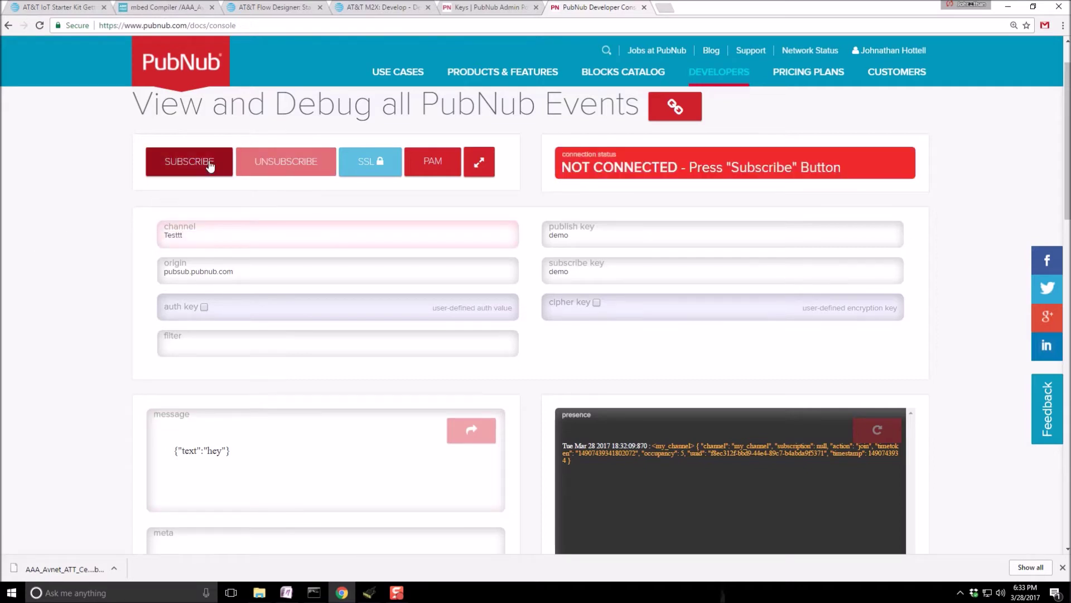
{"action": "left_click", "coordinate": [208, 161]}
{"action": "scroll", "coordinate": [749, 414], "scroll_direction": "down", "scroll_amount": 2}
{"action": "scroll", "coordinate": [748, 417], "scroll_direction": "down", "scroll_amount": 2}
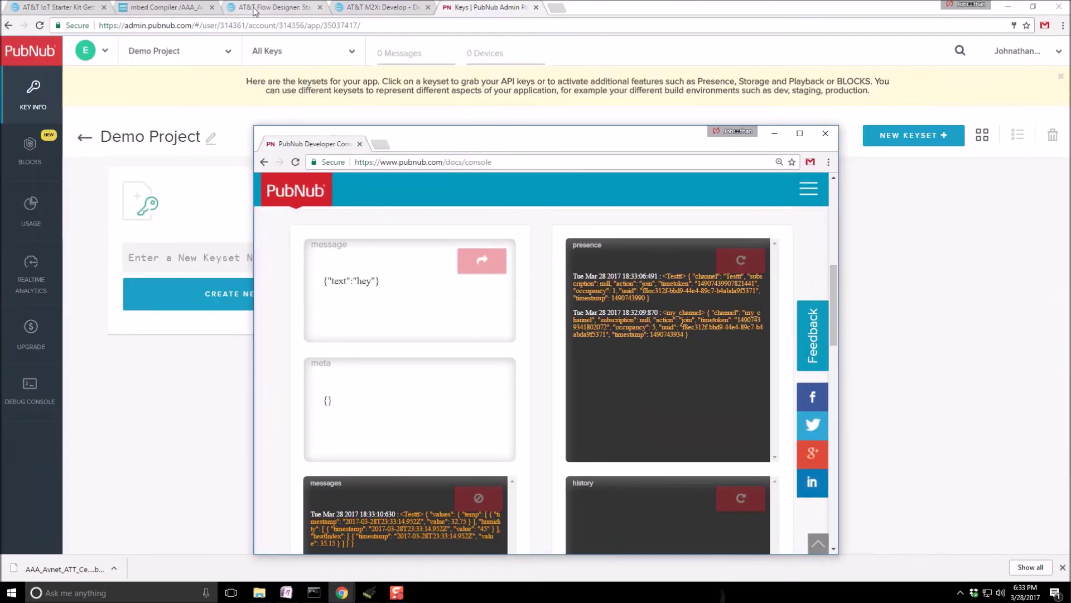
- Clear the debug console log and watch temp, humidity and heatIndex messages arrive on Testtt
{"action": "left_click", "coordinate": [141, 9]}
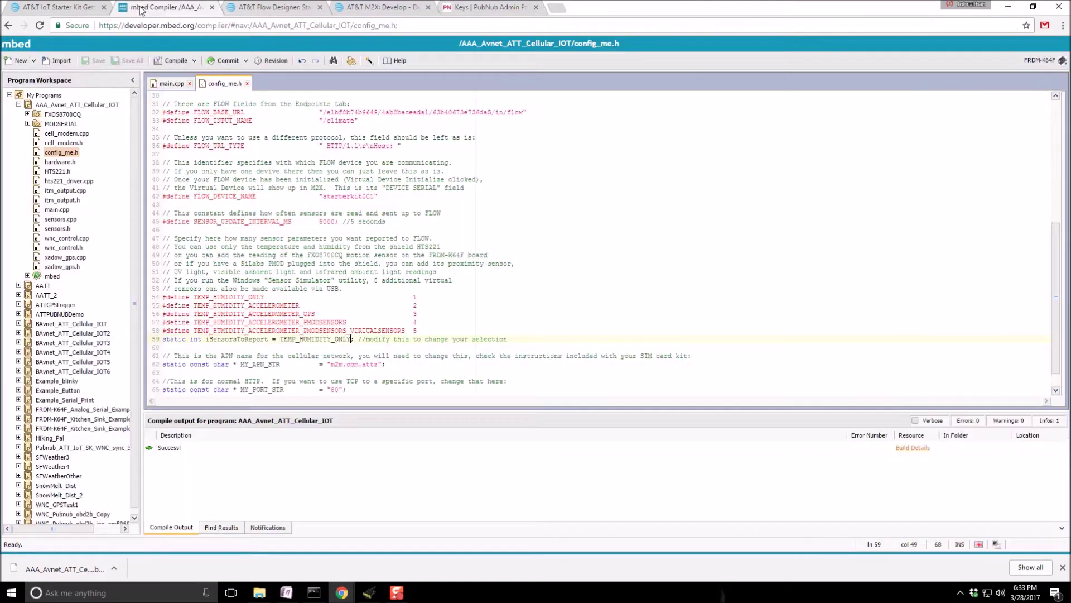
{"action": "left_click", "coordinate": [268, 8]}
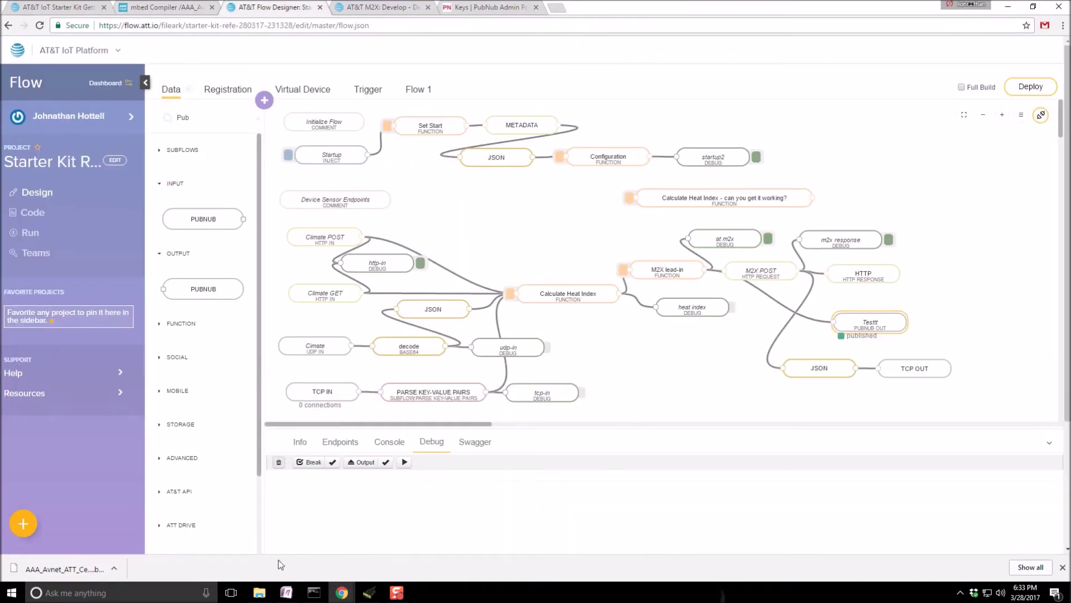
{"action": "mouse_move", "coordinate": [342, 592]}
{"action": "left_click", "coordinate": [389, 550]}
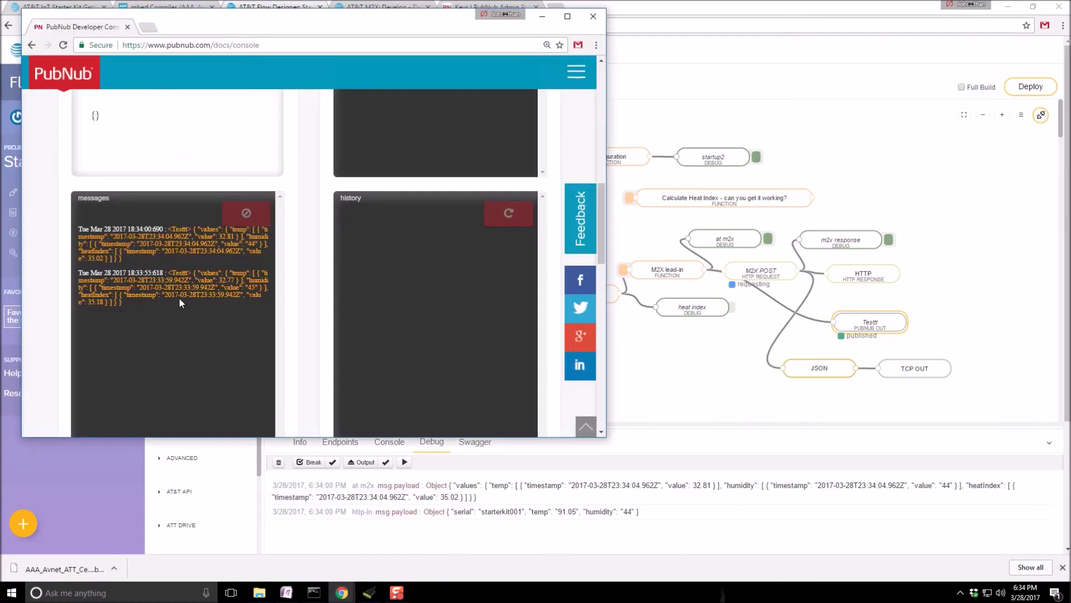
{"action": "left_click", "coordinate": [244, 225]}
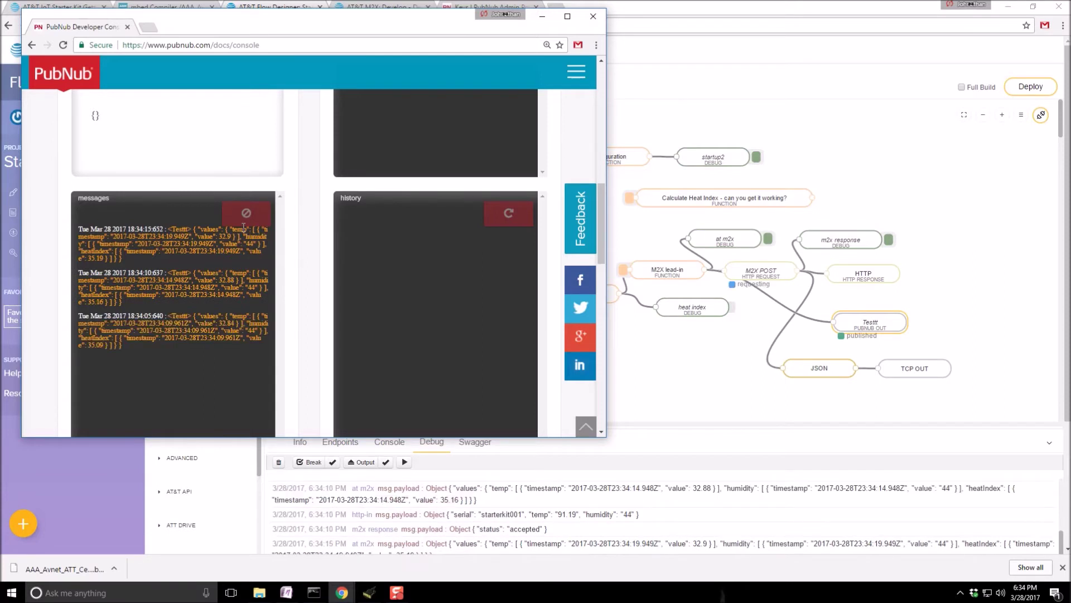
{"action": "left_click", "coordinate": [489, 9]}
- Dock the console window back into the browser and open the PubNub admin projects list
{"action": "left_click_drag", "start_coordinate": [490, 9], "coordinate": [596, 7]}
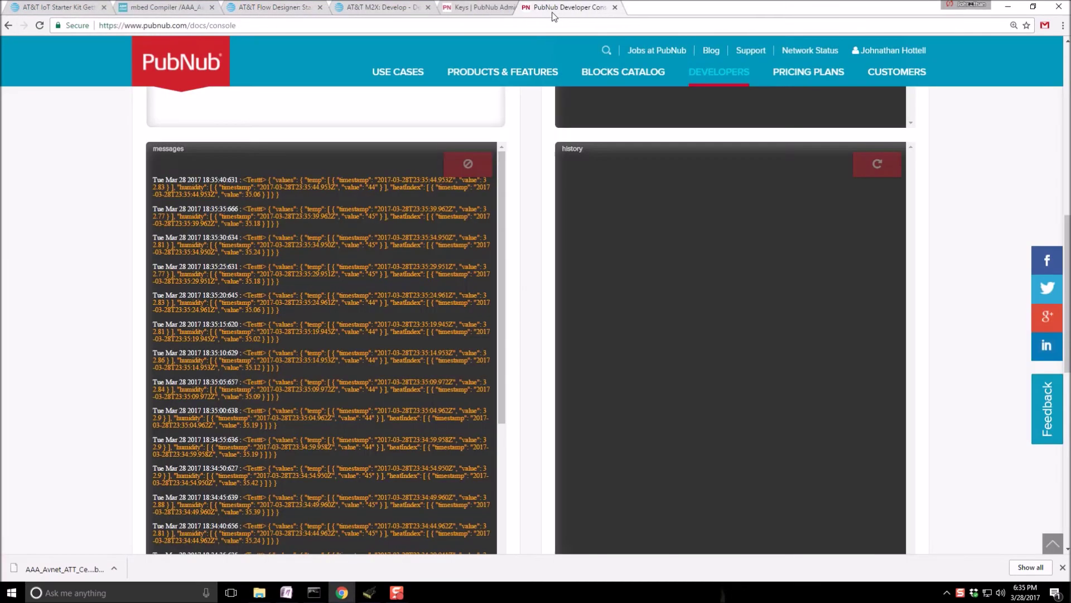
{"action": "left_click", "coordinate": [276, 7]}
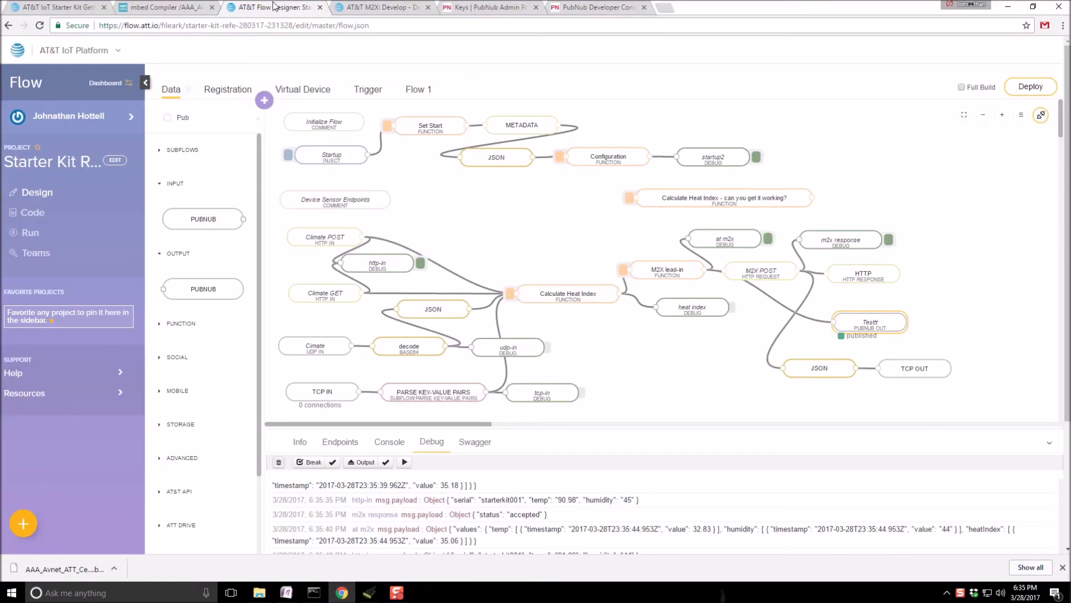
{"action": "left_click", "coordinate": [485, 8]}
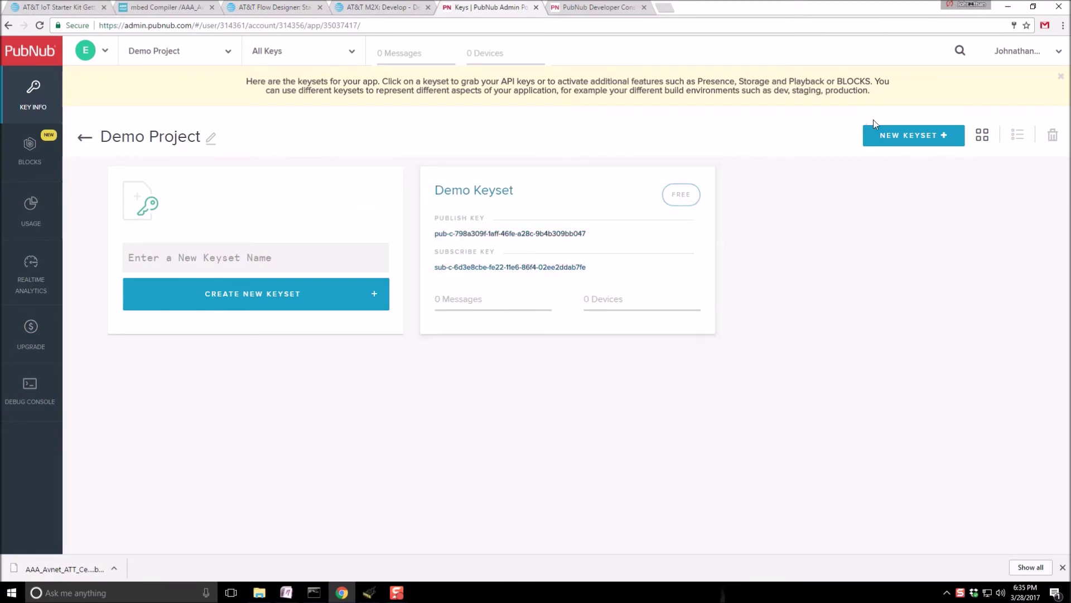
{"action": "left_click", "coordinate": [226, 53]}
- Create a new PubNub app named Video from the apps overview
{"action": "left_click", "coordinate": [228, 49]}
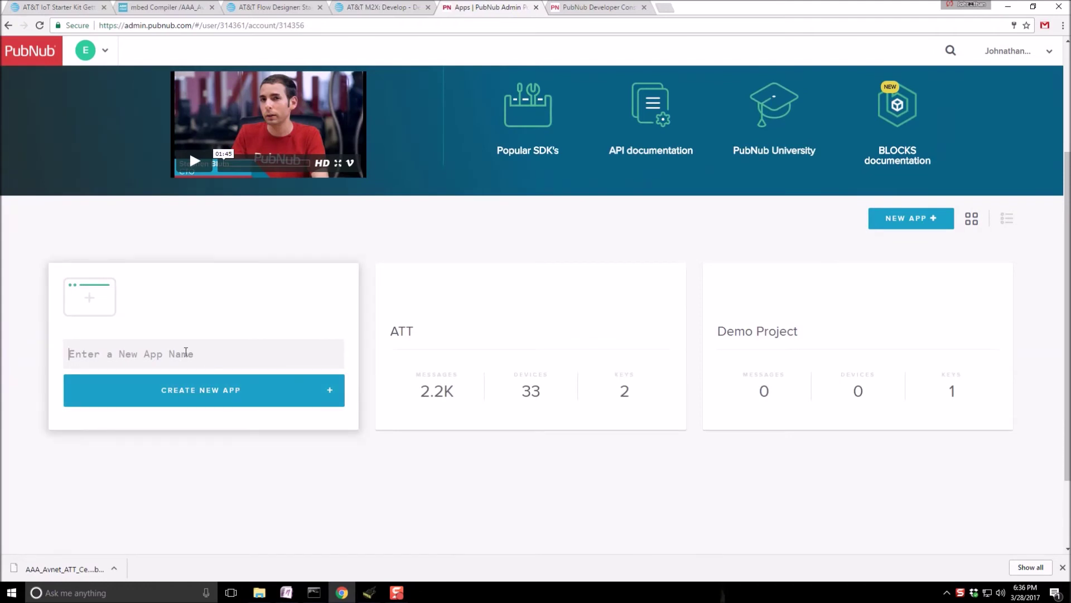
{"action": "type", "text": "B"}
{"action": "key", "text": "BackSpace"}
{"action": "type", "text": "Video"}
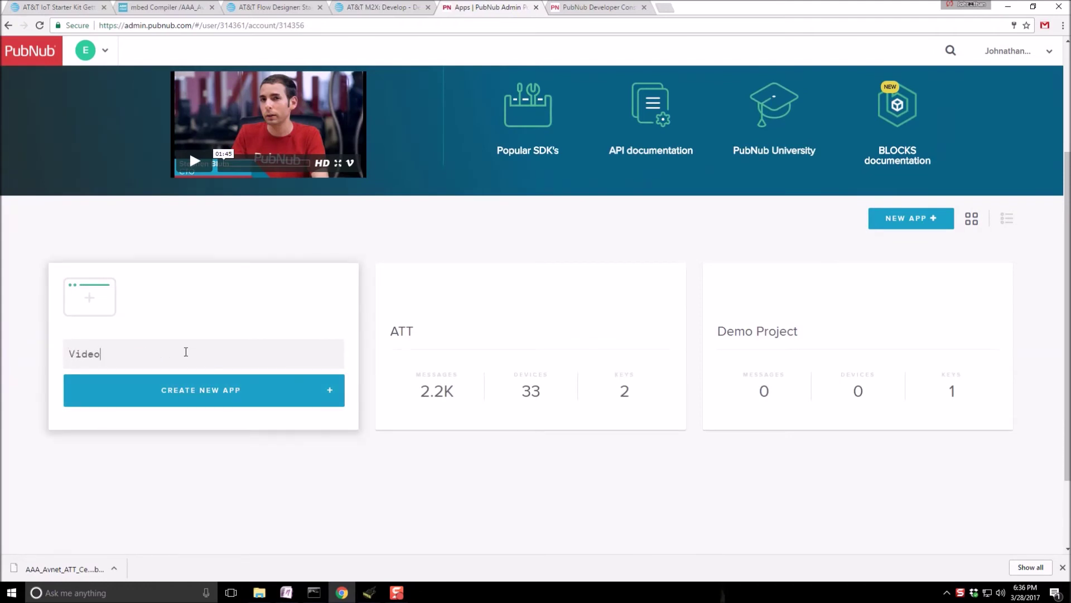
{"action": "left_click", "coordinate": [193, 385]}
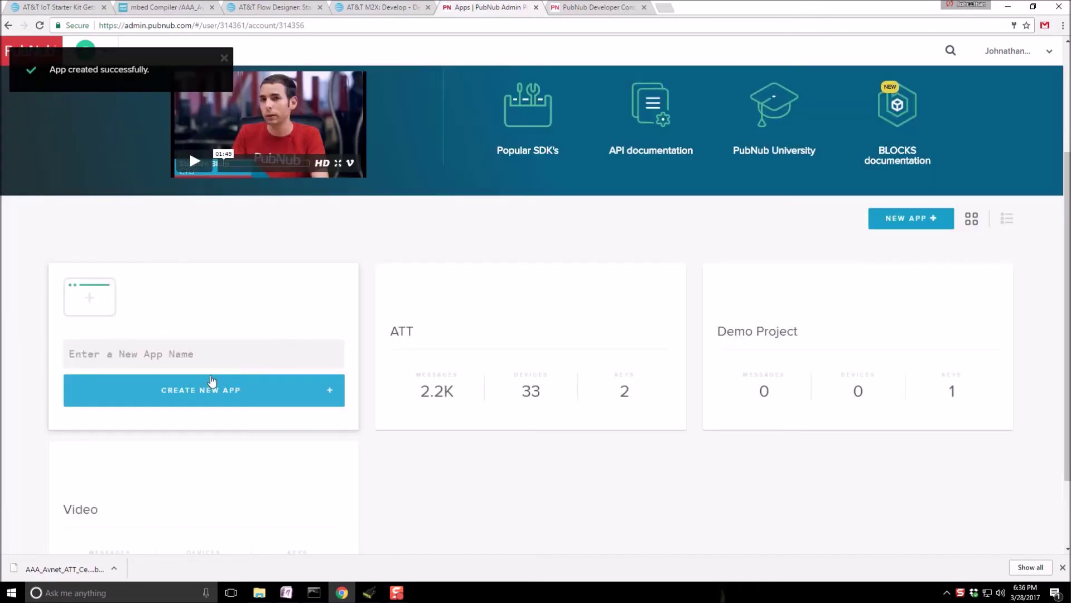
{"action": "scroll", "coordinate": [212, 382], "scroll_direction": "down", "scroll_amount": 2}
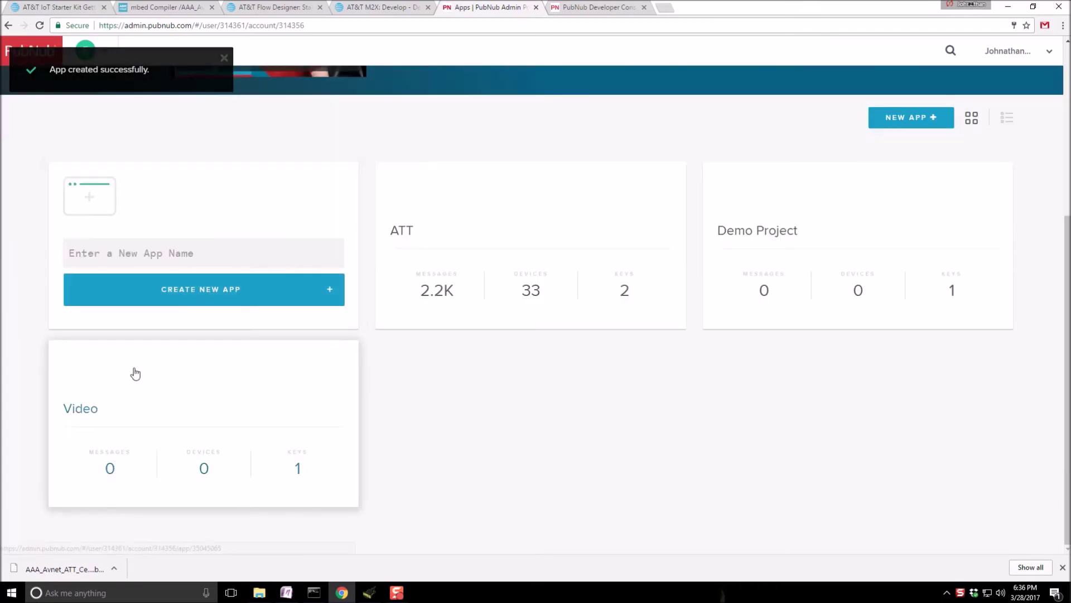
- Open the Video app's Demo Keyset and select its publish key
{"action": "left_click", "coordinate": [135, 373]}
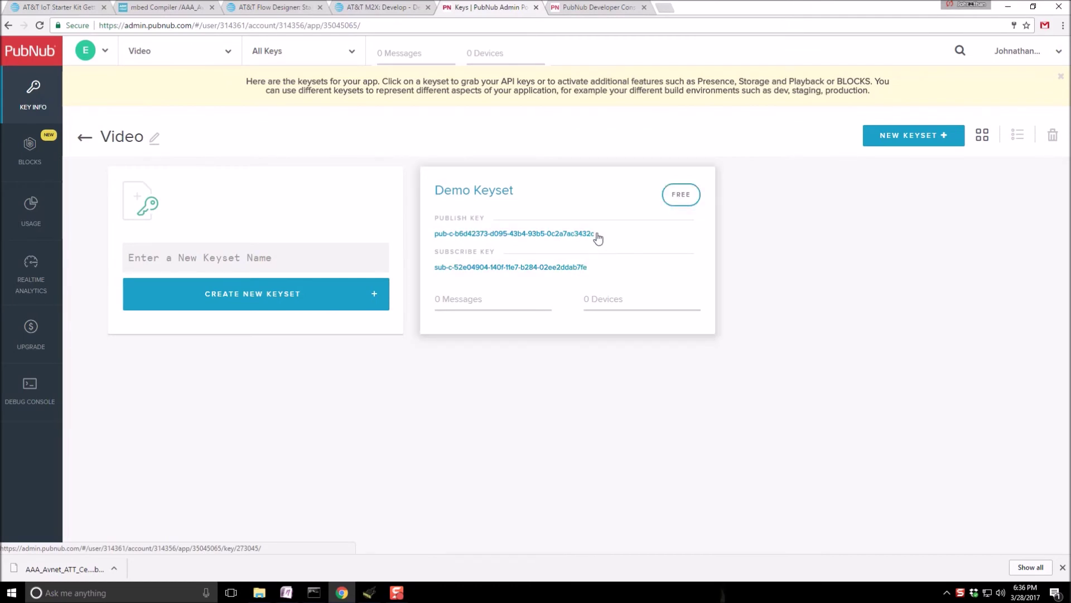
{"action": "left_click", "coordinate": [452, 238]}
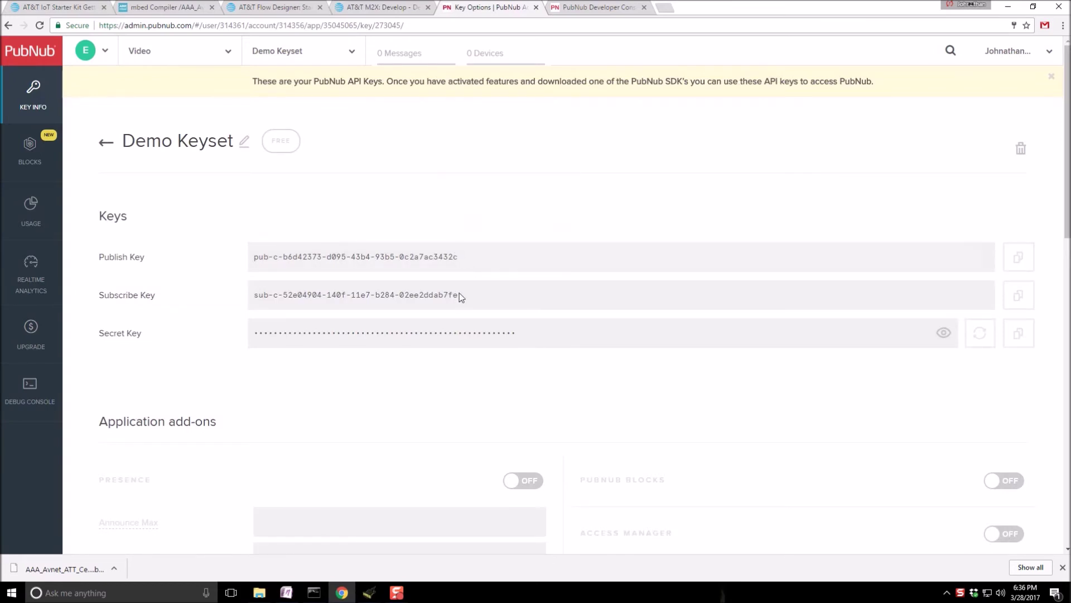
{"action": "left_click_drag", "start_coordinate": [438, 260], "coordinate": [257, 274]}
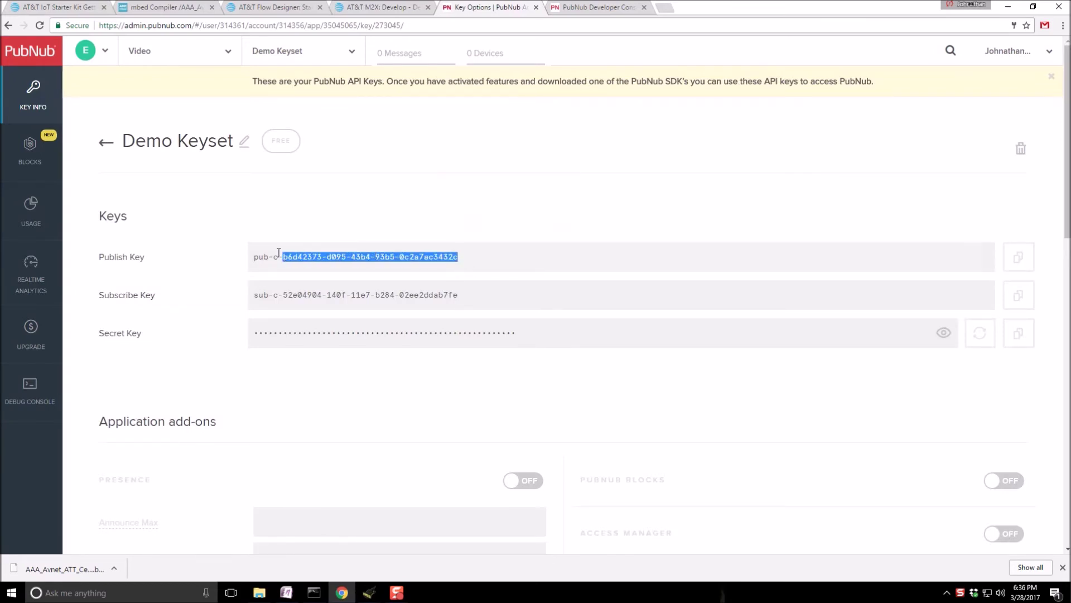
- Replace the demo publish key in the PubNub out node's key config with the Video publish key
{"action": "left_click", "coordinate": [172, 7]}
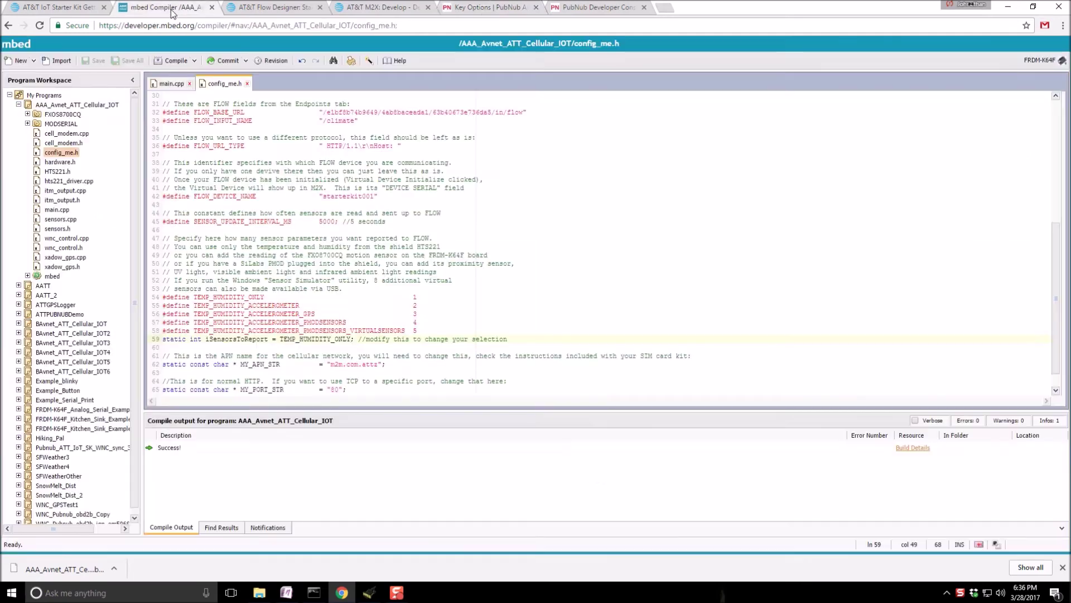
{"action": "left_click", "coordinate": [268, 7]}
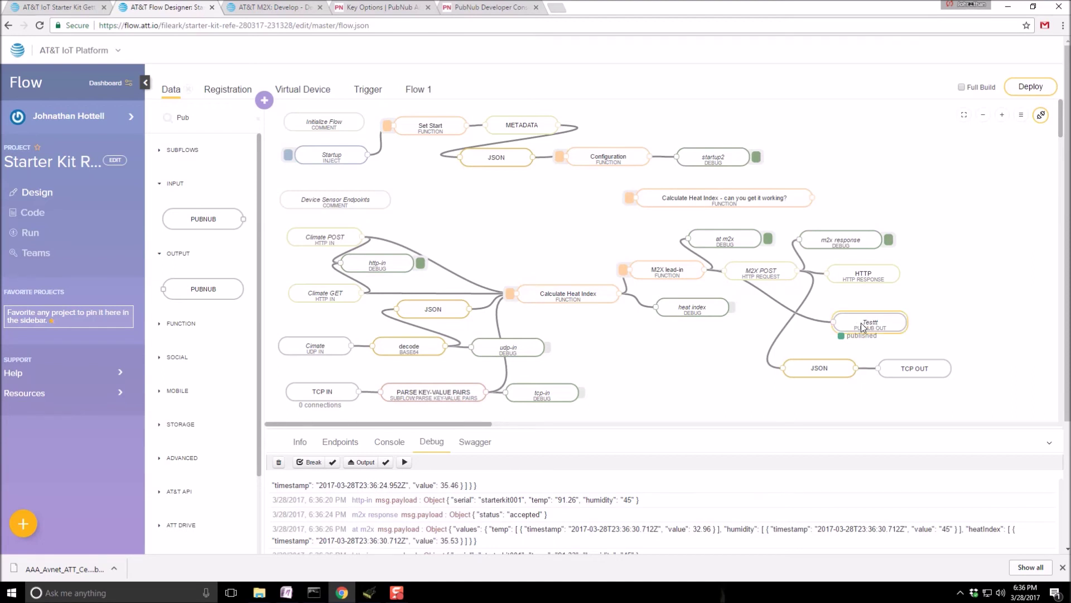
{"action": "double_click", "coordinate": [859, 322]}
{"action": "left_click", "coordinate": [591, 129]}
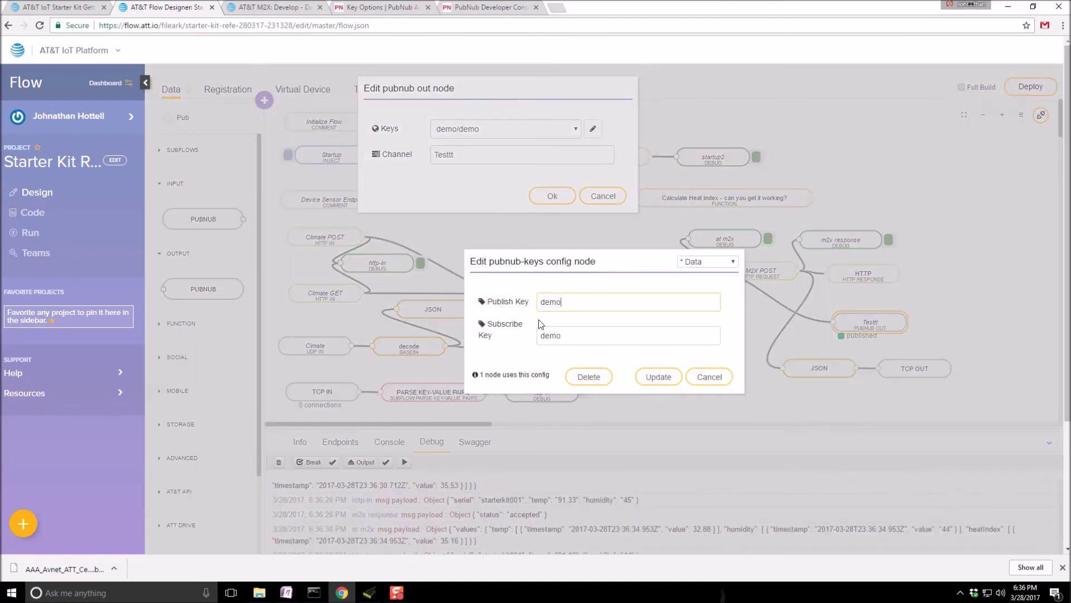
{"action": "left_click_drag", "start_coordinate": [583, 301], "coordinate": [488, 305]}
{"action": "key", "text": "ctrl+v"}
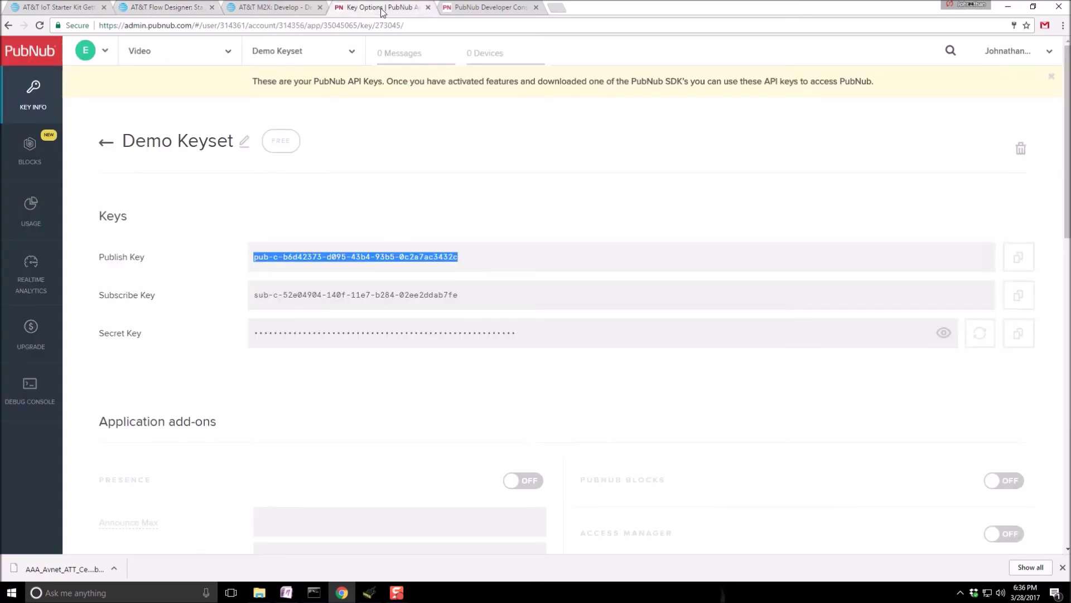
- Copy the Video subscribe key into the key config and save the updated keyset
{"action": "left_click_drag", "start_coordinate": [459, 295], "coordinate": [248, 305]}
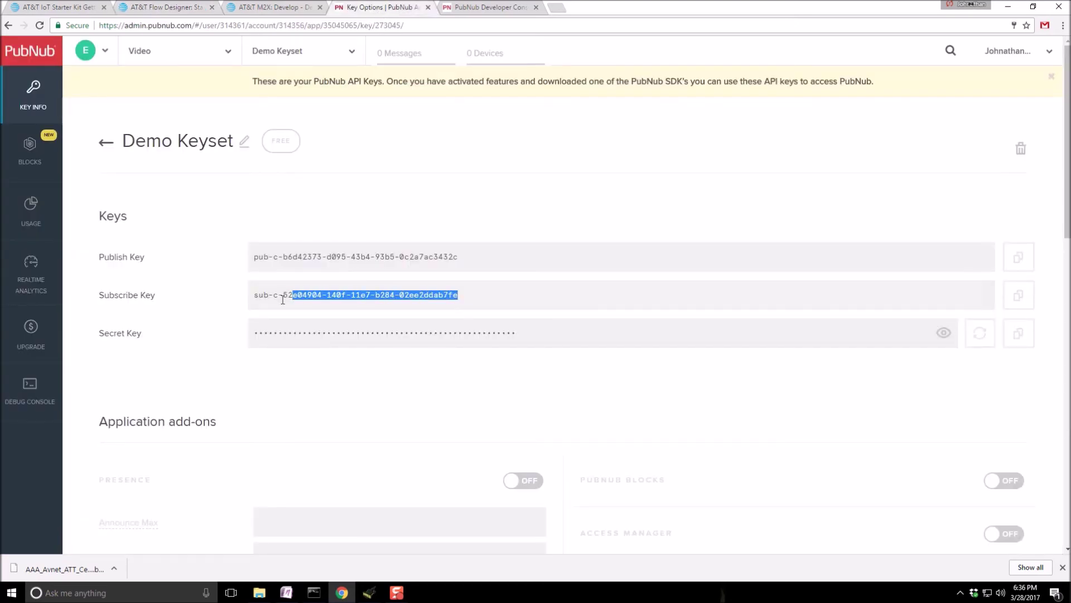
{"action": "left_click", "coordinate": [248, 305]}
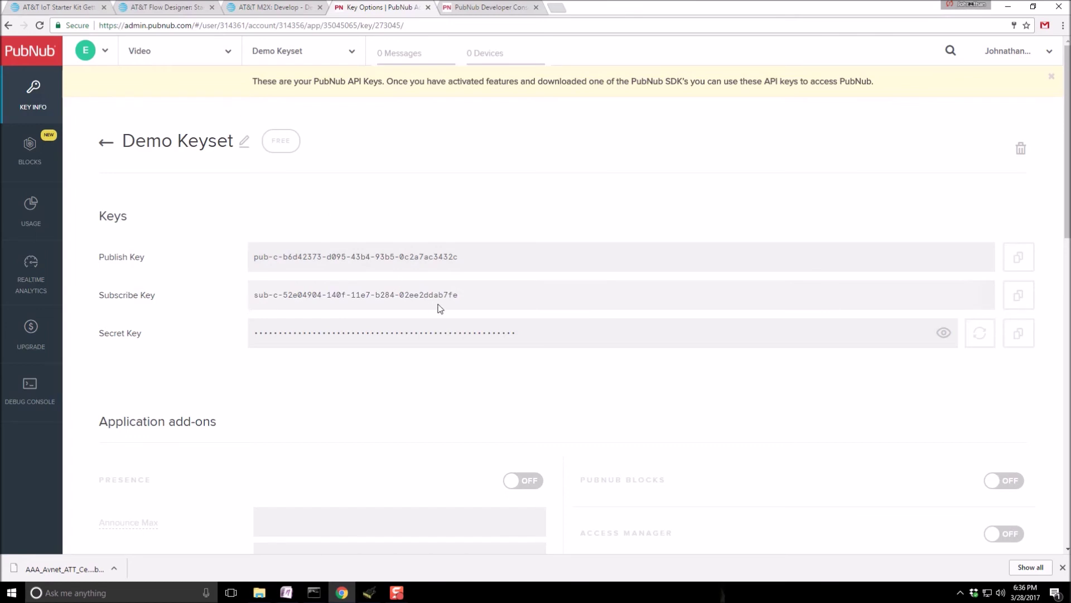
{"action": "left_click_drag", "start_coordinate": [456, 298], "coordinate": [253, 302]}
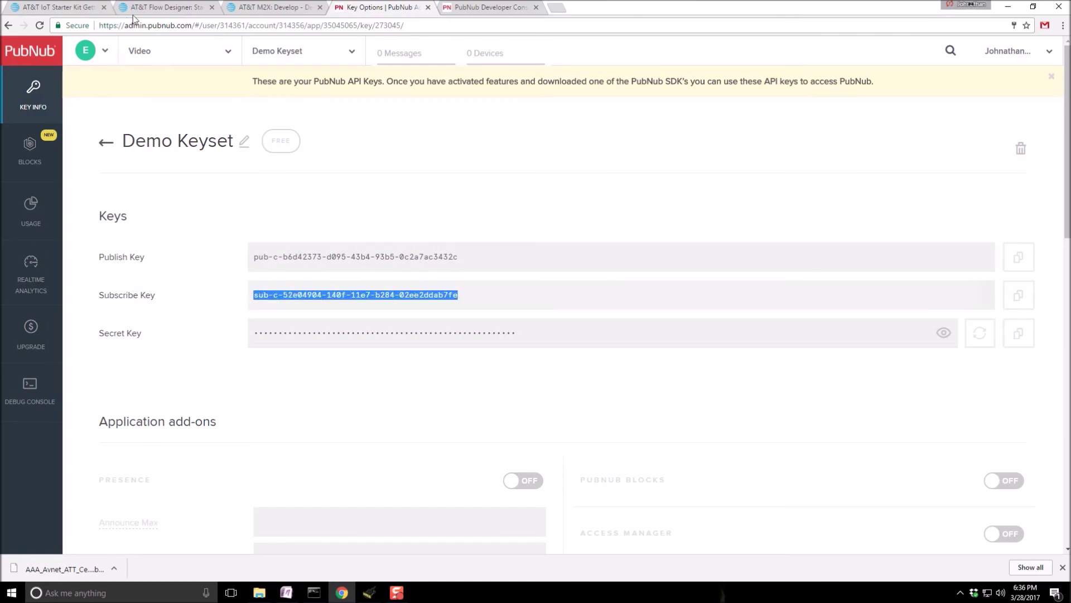
{"action": "left_click", "coordinate": [160, 7]}
{"action": "double_click", "coordinate": [603, 335]}
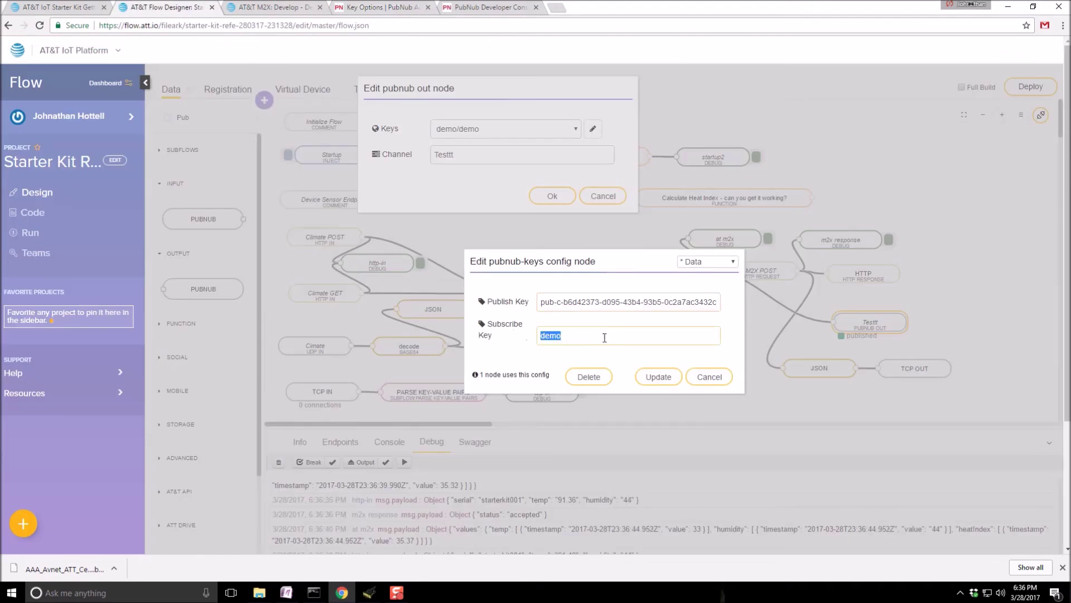
{"action": "key", "text": "ctrl+v"}
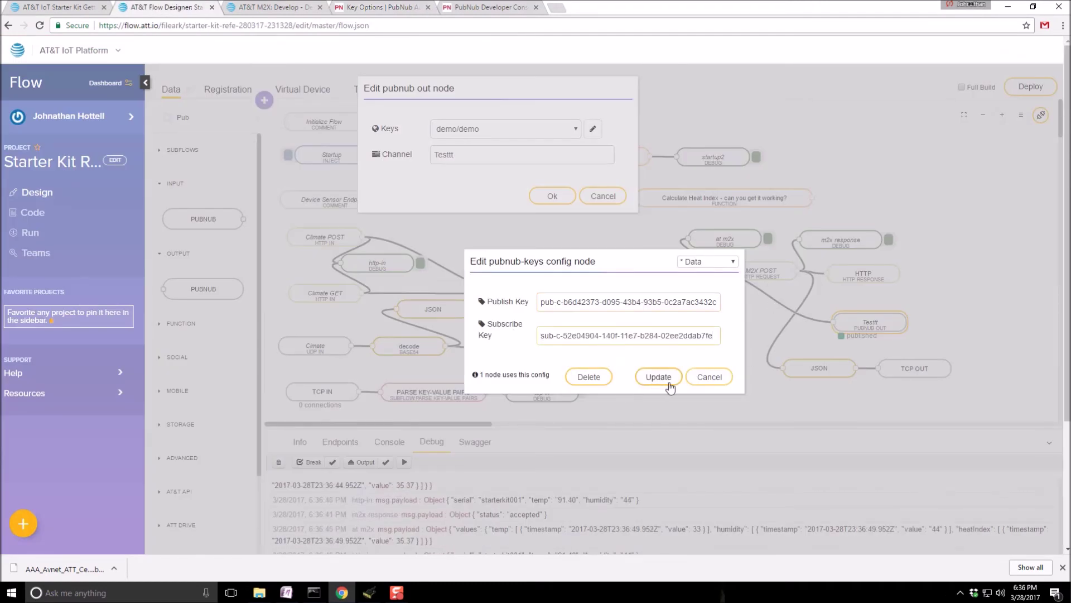
{"action": "left_click", "coordinate": [661, 382]}
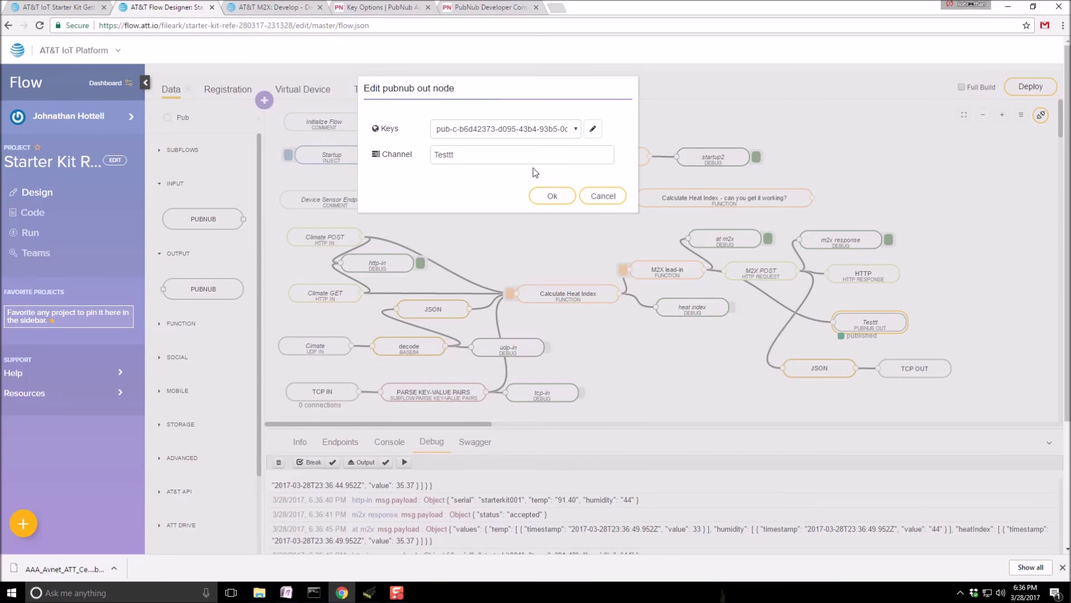
- Change the node's channel from Testtt to ATTPubNub and deploy the flow
{"action": "left_click_drag", "start_coordinate": [489, 154], "coordinate": [394, 157]}
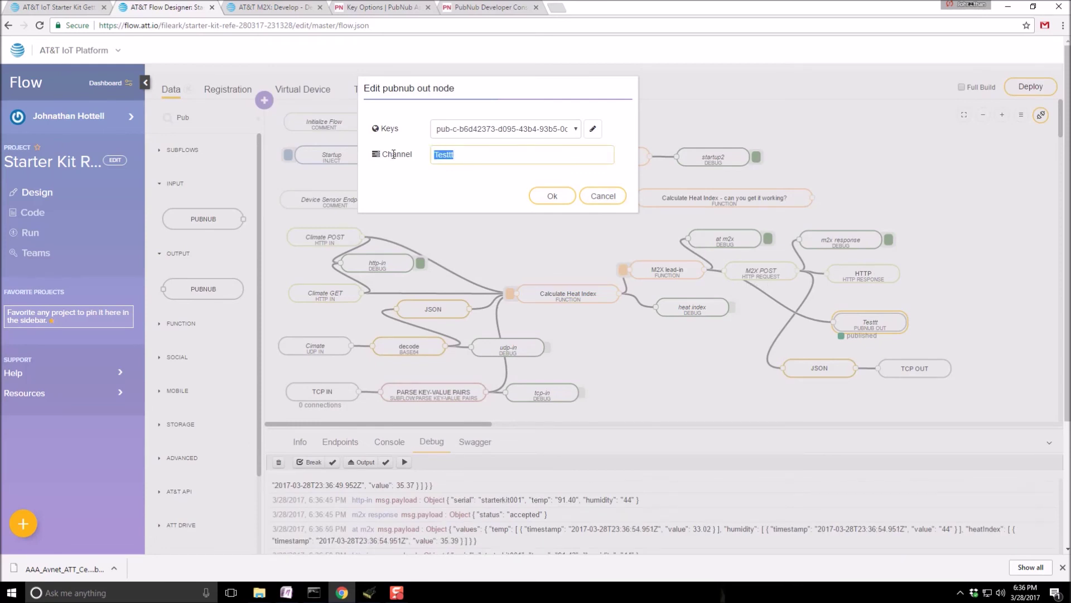
{"action": "type", "text": "ATP"}
{"action": "type", "text": "ubN"}
{"action": "type", "text": "AT"}
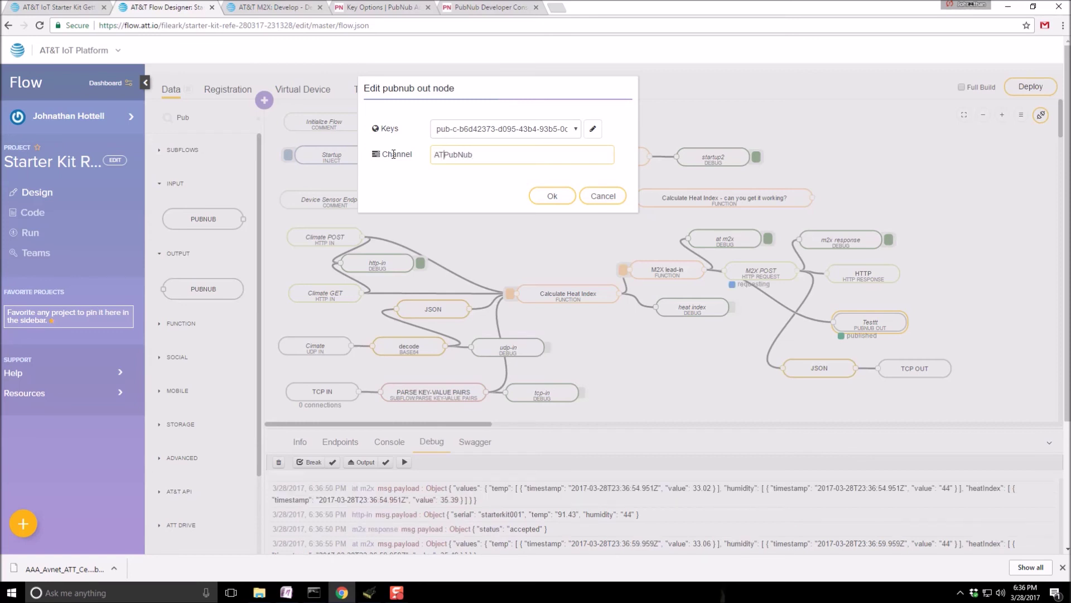
{"action": "type", "text": "T"}
{"action": "left_click", "coordinate": [544, 195]}
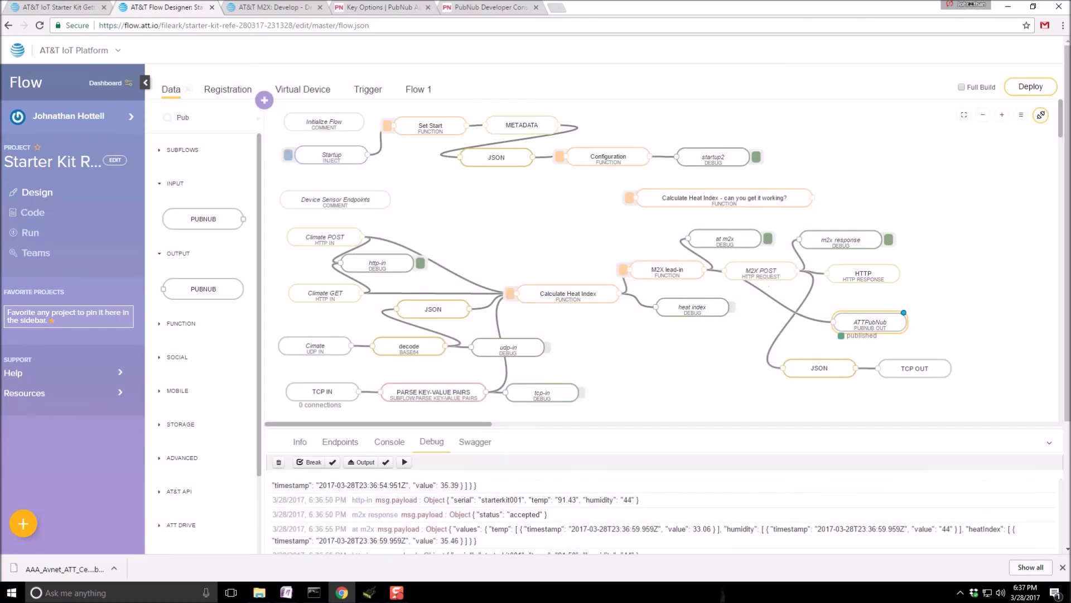
{"action": "left_click", "coordinate": [1033, 94]}
- Close the old developer console and add a Debug Console client on channel ATTPubNub
{"action": "left_click", "coordinate": [477, 9]}
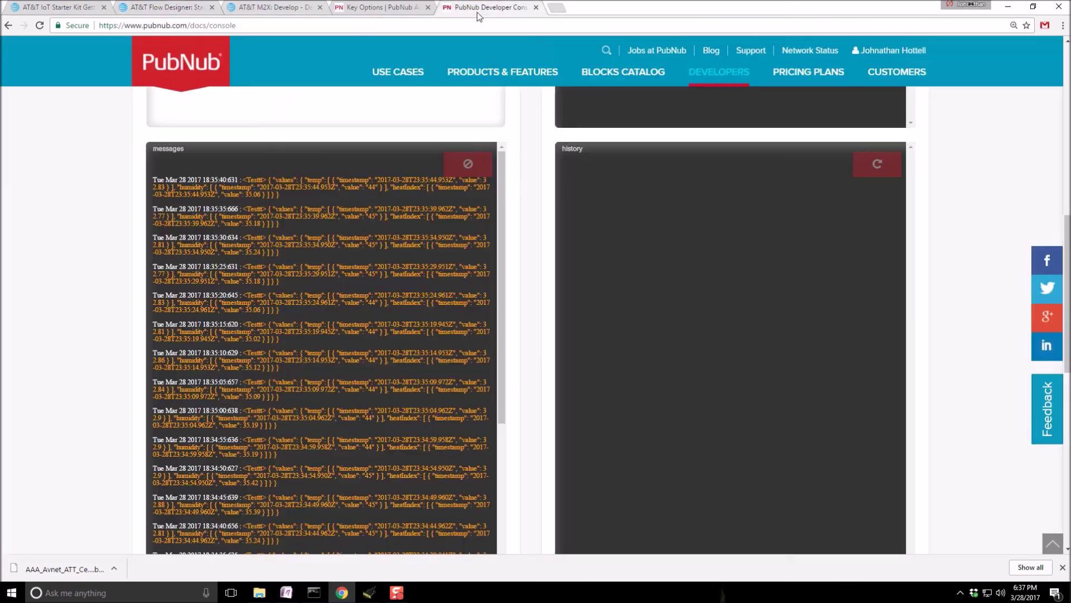
{"action": "scroll", "coordinate": [531, 304], "scroll_direction": "up", "scroll_amount": 3}
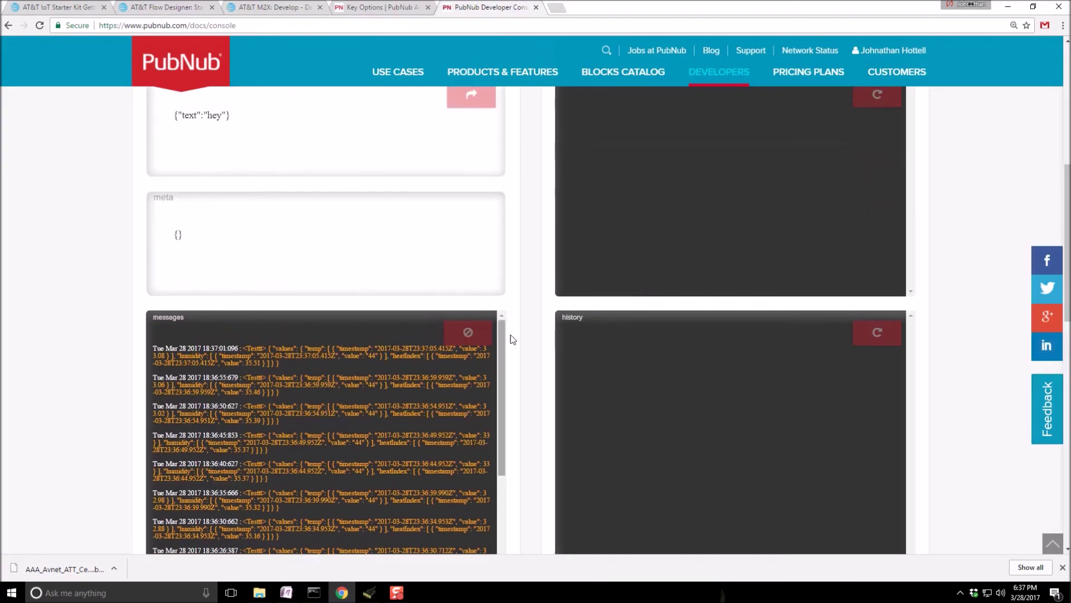
{"action": "scroll", "coordinate": [509, 337], "scroll_direction": "up", "scroll_amount": 5}
{"action": "scroll", "coordinate": [469, 358], "scroll_direction": "up", "scroll_amount": 2}
{"action": "left_click", "coordinate": [536, 6]}
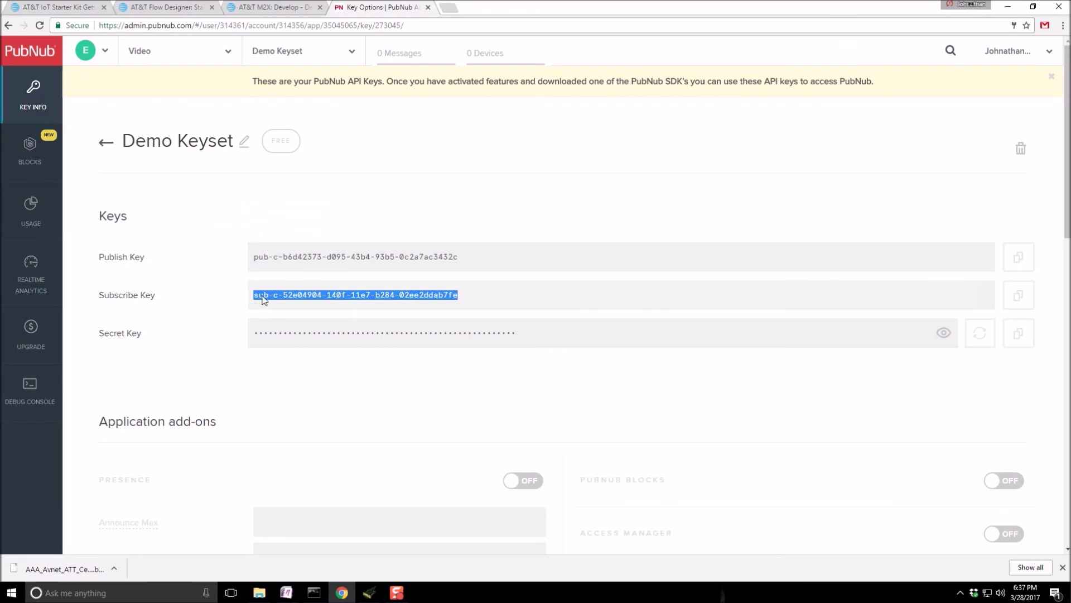
{"action": "left_click", "coordinate": [32, 402]}
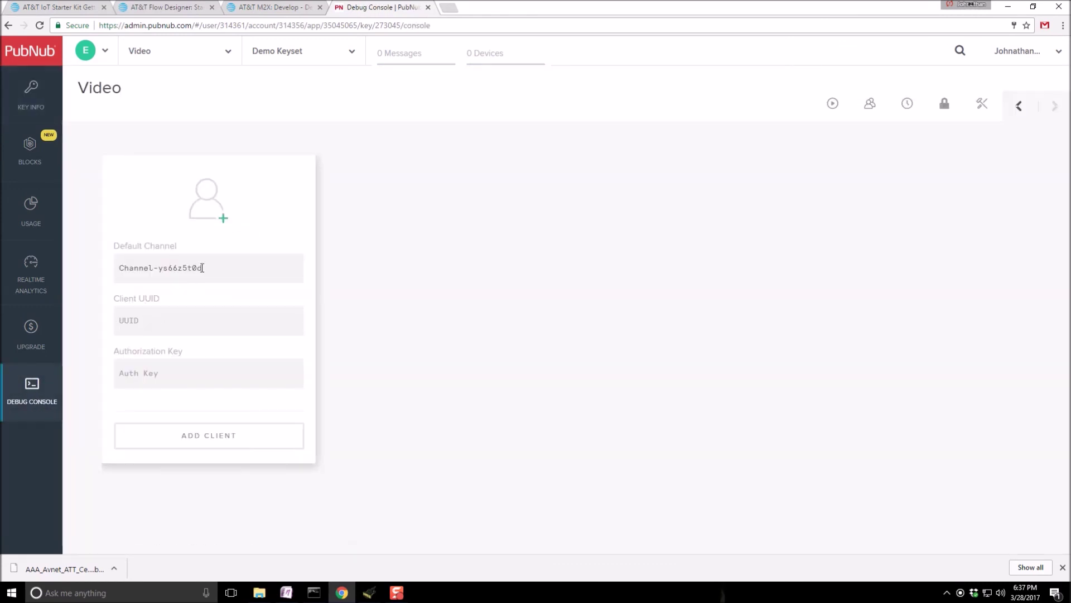
{"action": "triple_click", "coordinate": [154, 267]}
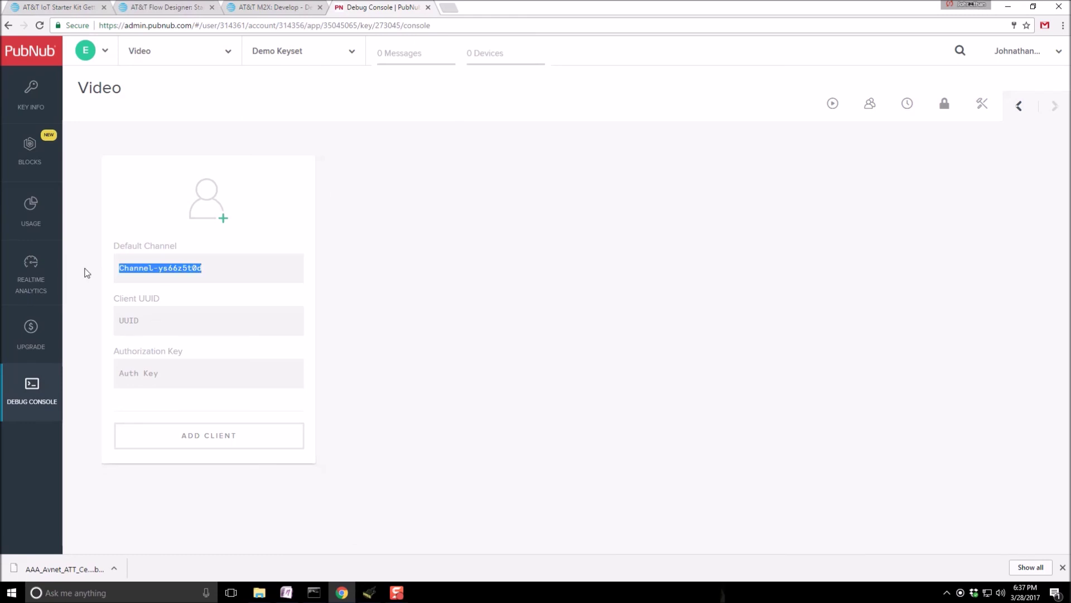
{"action": "type", "text": "ATT"}
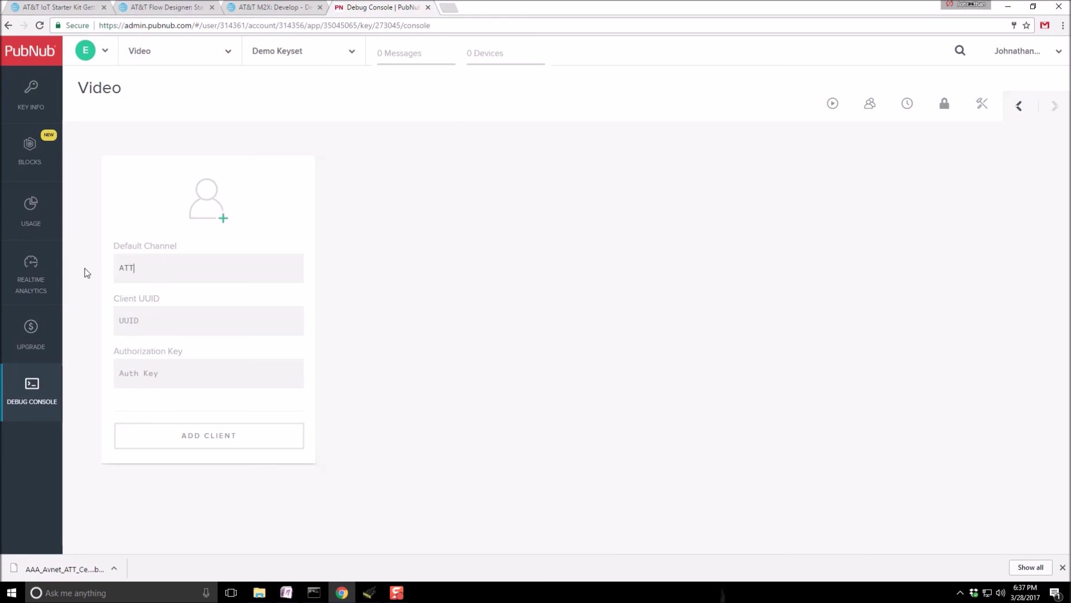
{"action": "type", "text": "PubNub"}
{"action": "left_click", "coordinate": [210, 436]}
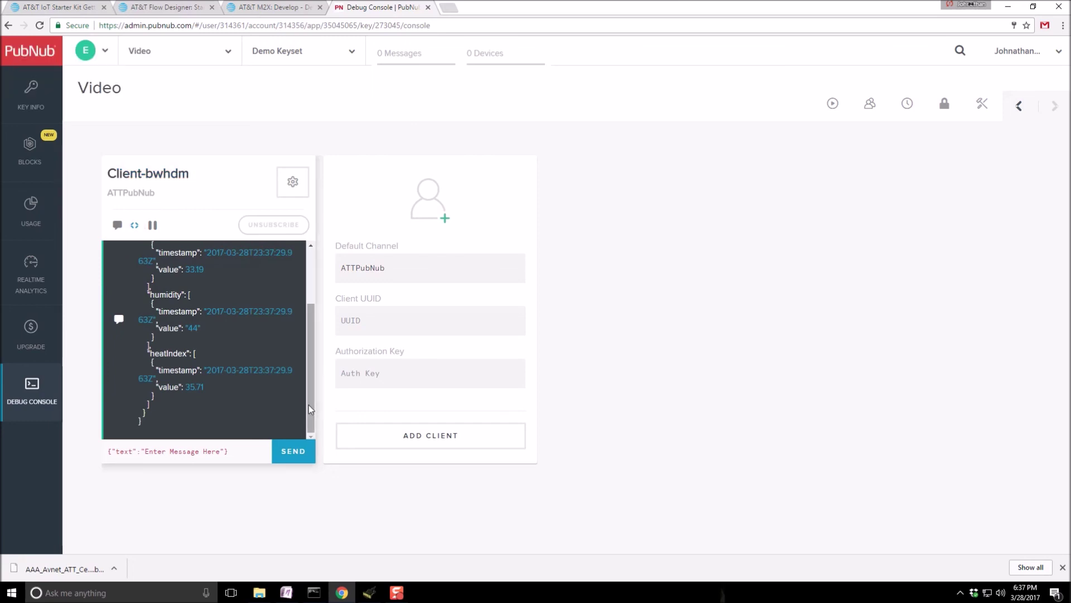
{"action": "mouse_move", "coordinate": [308, 407]}
{"action": "left_mouse_down"}
{"action": "mouse_move", "coordinate": [308, 345]}
{"action": "mouse_move", "coordinate": [313, 413]}
{"action": "left_mouse_up"}
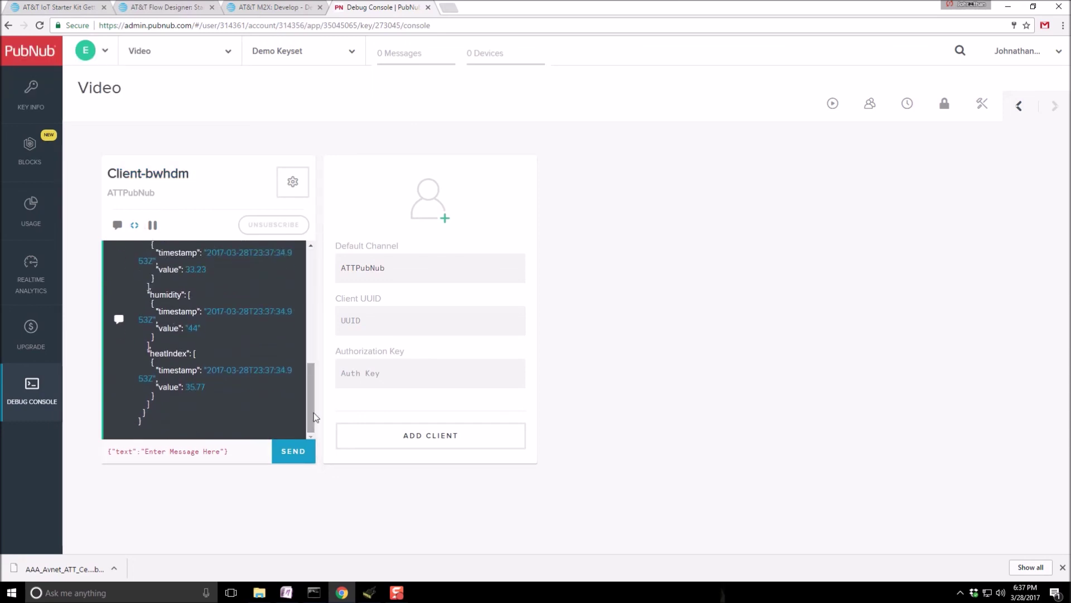